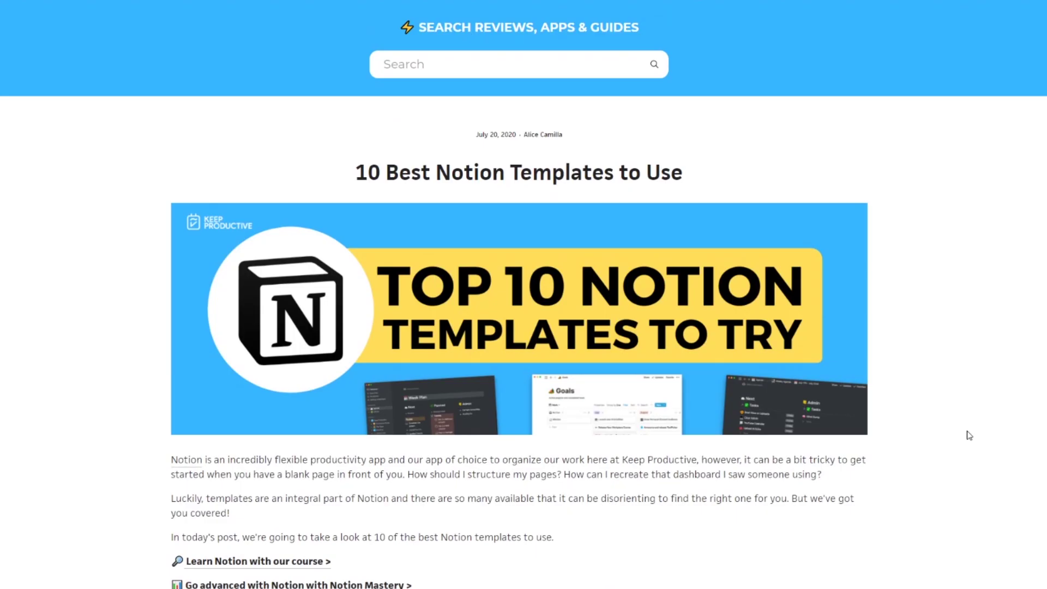
- Nudge the This is a Header block back into place and peek into the Kirby is Cute sub-page
{"action": "scroll", "coordinate": [972, 447], "scroll_direction": "down", "scroll_amount": 9}
{"action": "scroll", "coordinate": [974, 446], "scroll_direction": "down", "scroll_amount": 9}
{"action": "scroll", "coordinate": [983, 455], "scroll_direction": "down", "scroll_amount": 15}
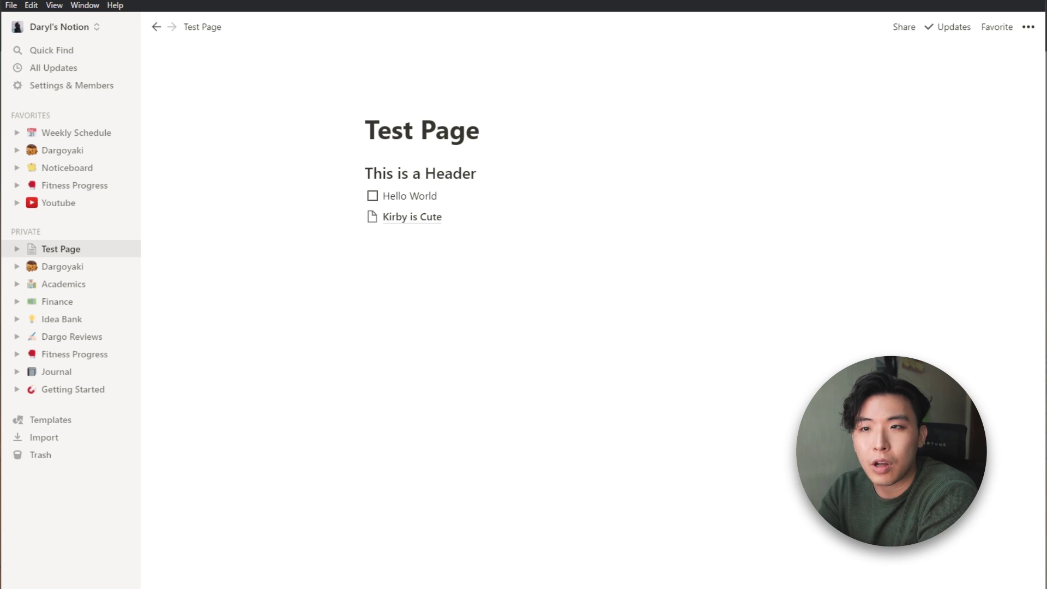
{"action": "mouse_move", "coordinate": [361, 174]}
{"action": "left_mouse_down"}
{"action": "mouse_move", "coordinate": [367, 156]}
{"action": "mouse_move", "coordinate": [363, 171]}
{"action": "left_mouse_up"}
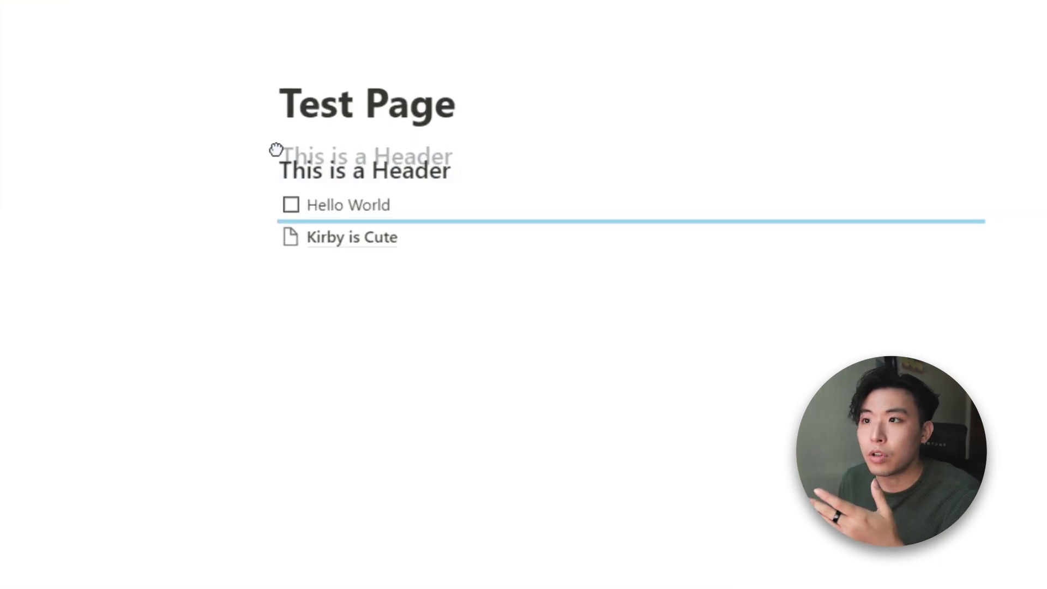
{"action": "left_click_drag", "start_coordinate": [276, 167], "coordinate": [276, 169]}
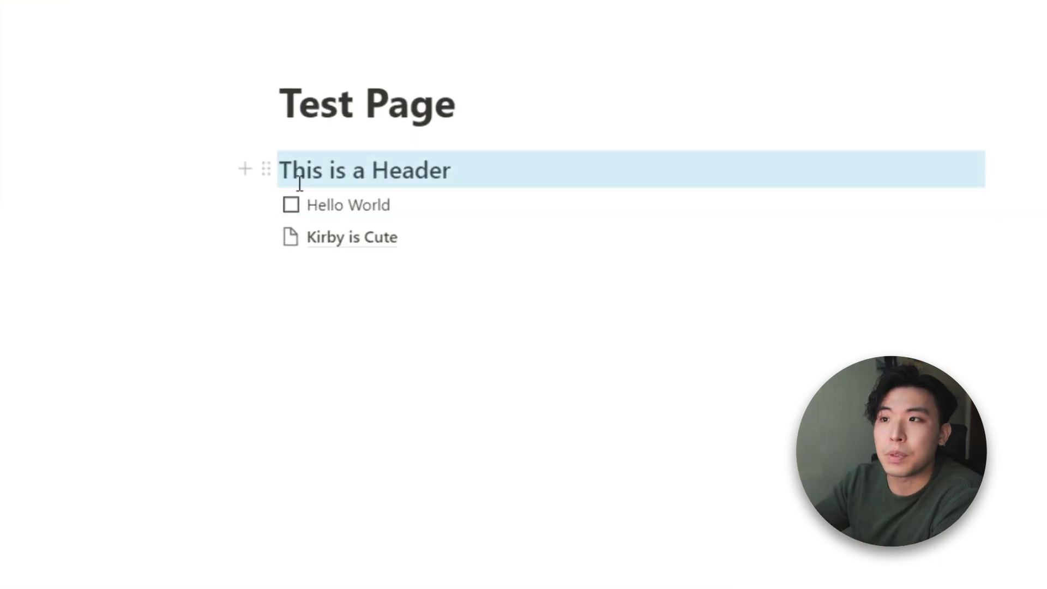
{"action": "left_click", "coordinate": [381, 187]}
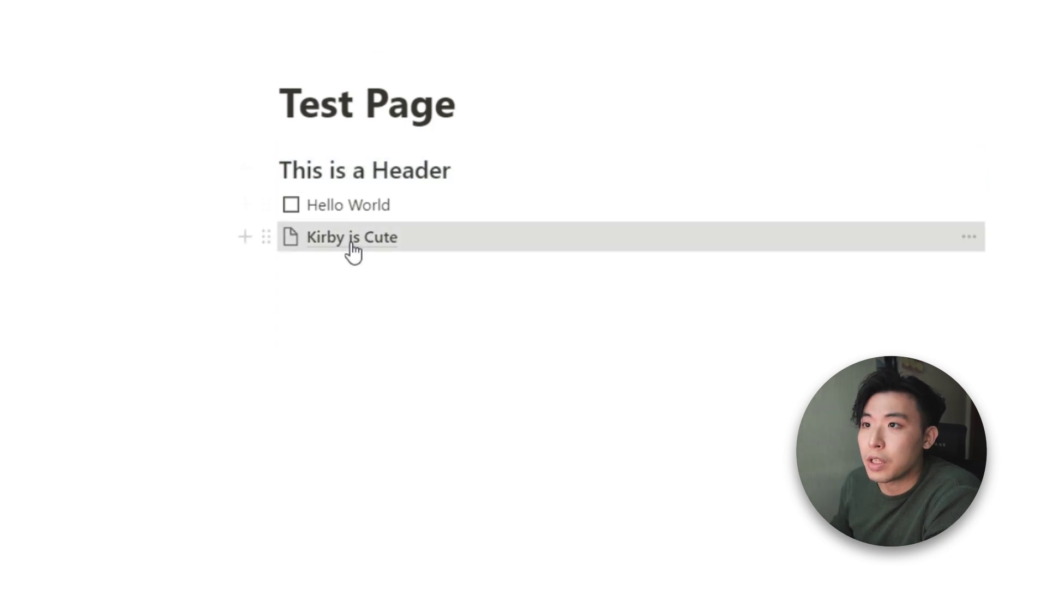
{"action": "left_click", "coordinate": [349, 240]}
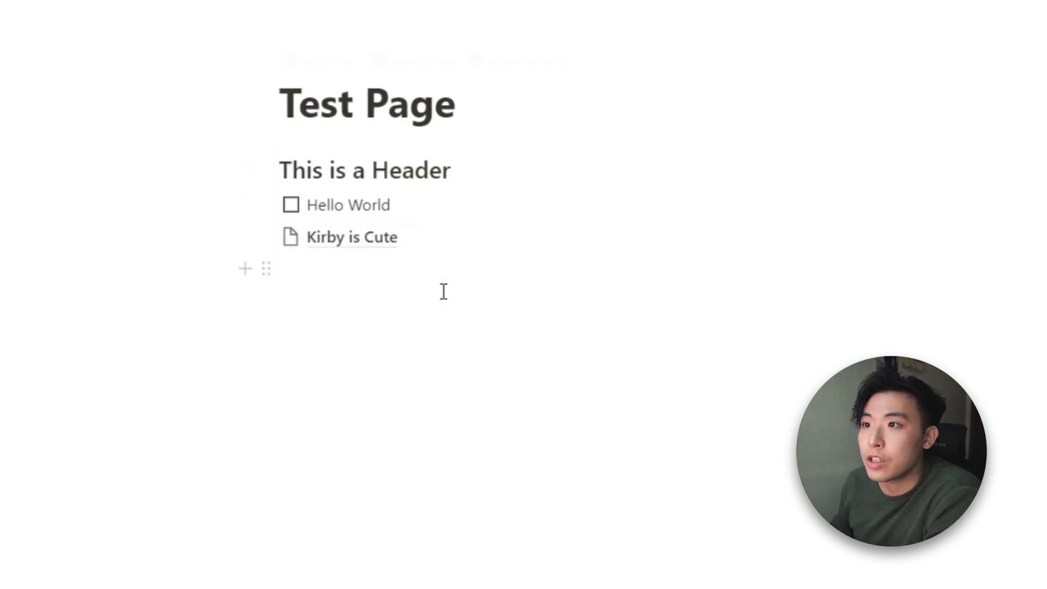
- Add a 'Text' line below Kirby is Cute, undoing an accidental tick on Hello World
{"action": "left_click", "coordinate": [419, 285]}
{"action": "type", "text": "Text"}
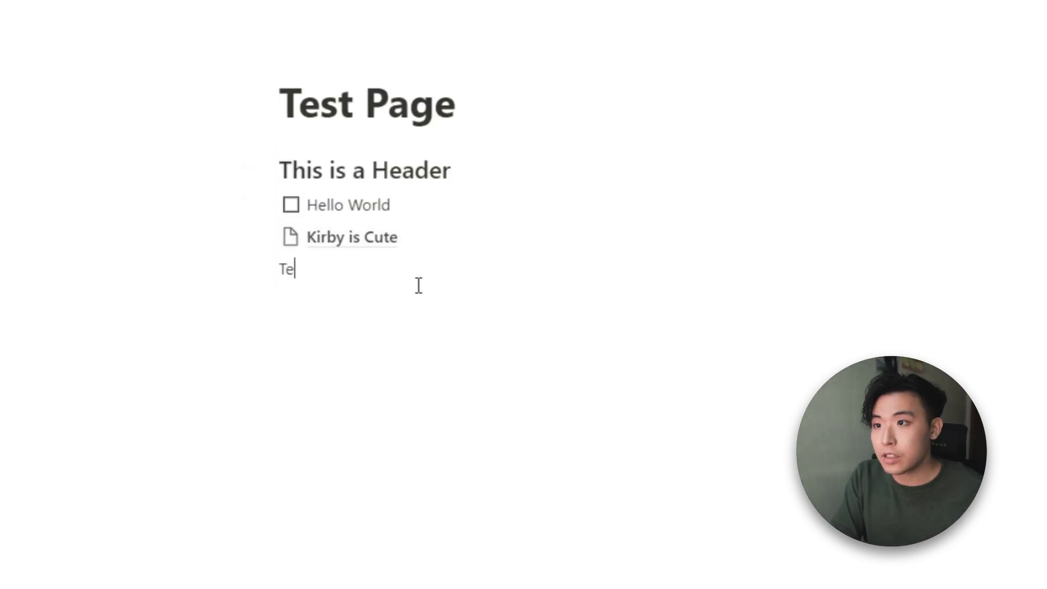
{"action": "left_click", "coordinate": [291, 207]}
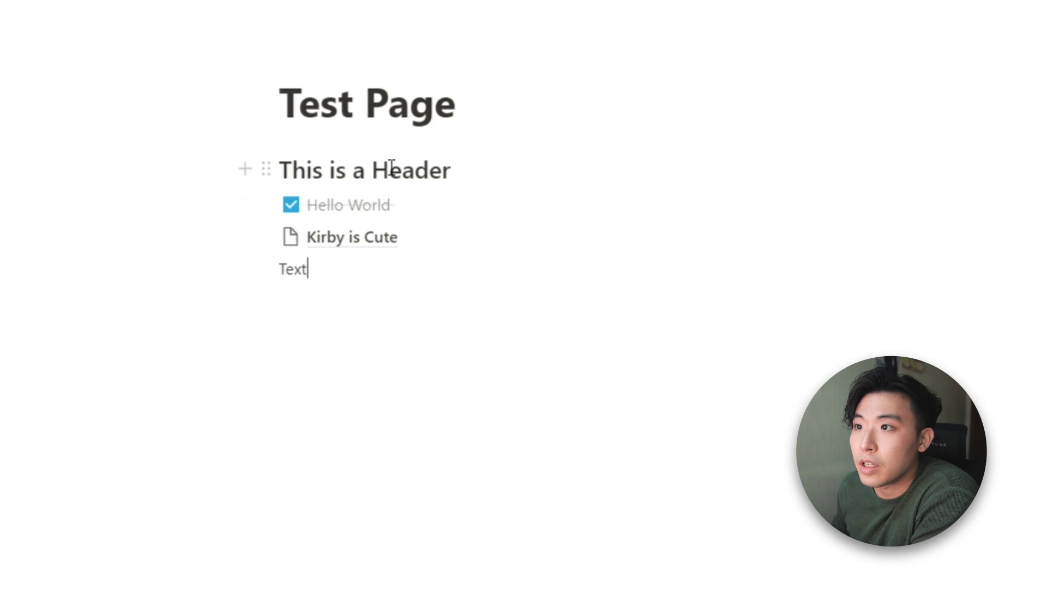
{"action": "key", "text": "ctrl+z"}
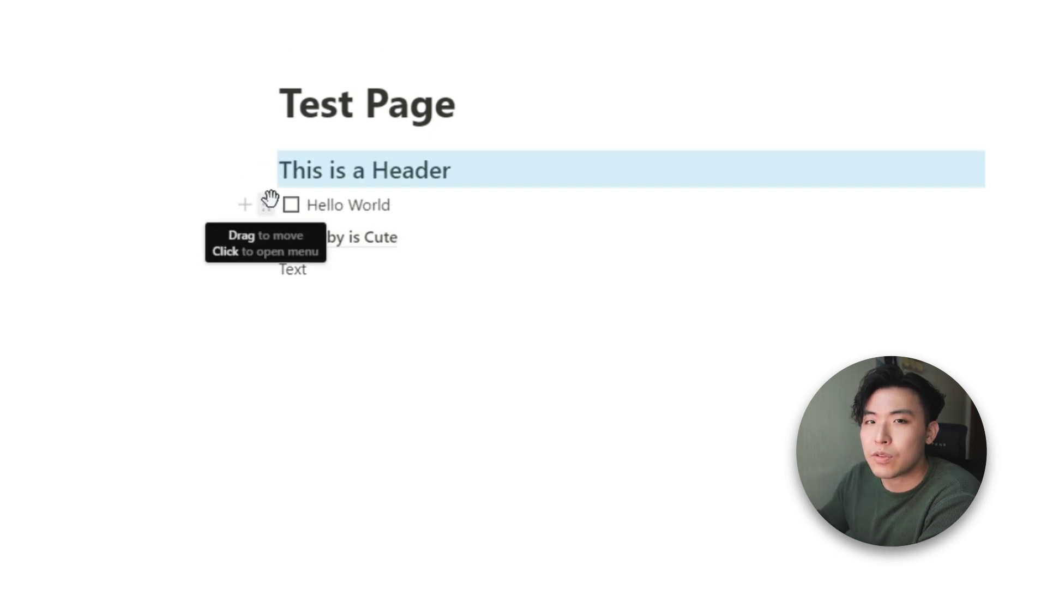
- Convert the new Text block into a to-do item
{"action": "left_click_drag", "start_coordinate": [351, 307], "coordinate": [253, 276]}
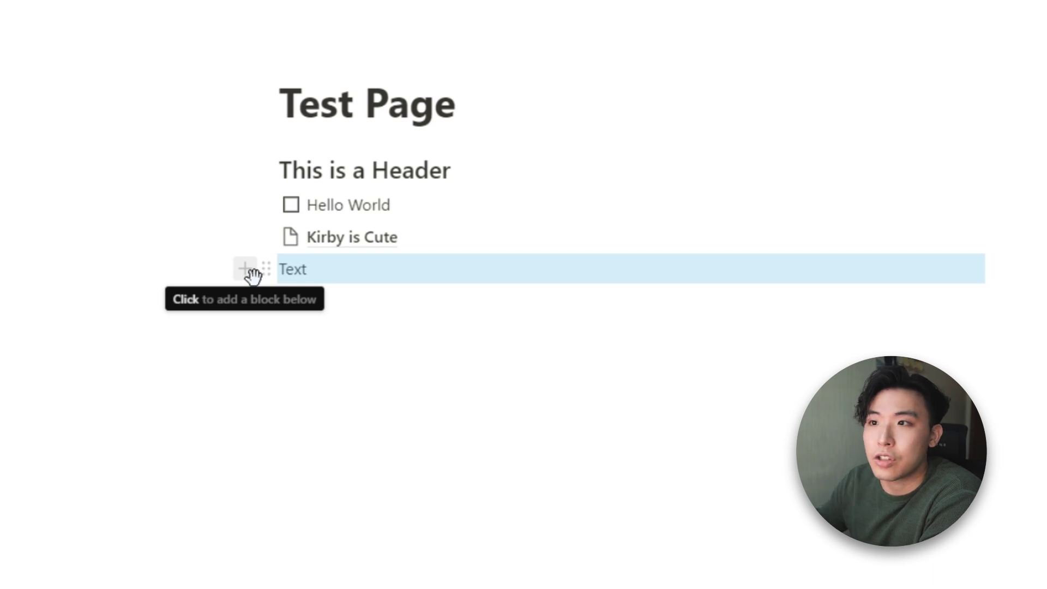
{"action": "left_click", "coordinate": [265, 270]}
{"action": "mouse_move", "coordinate": [182, 207]}
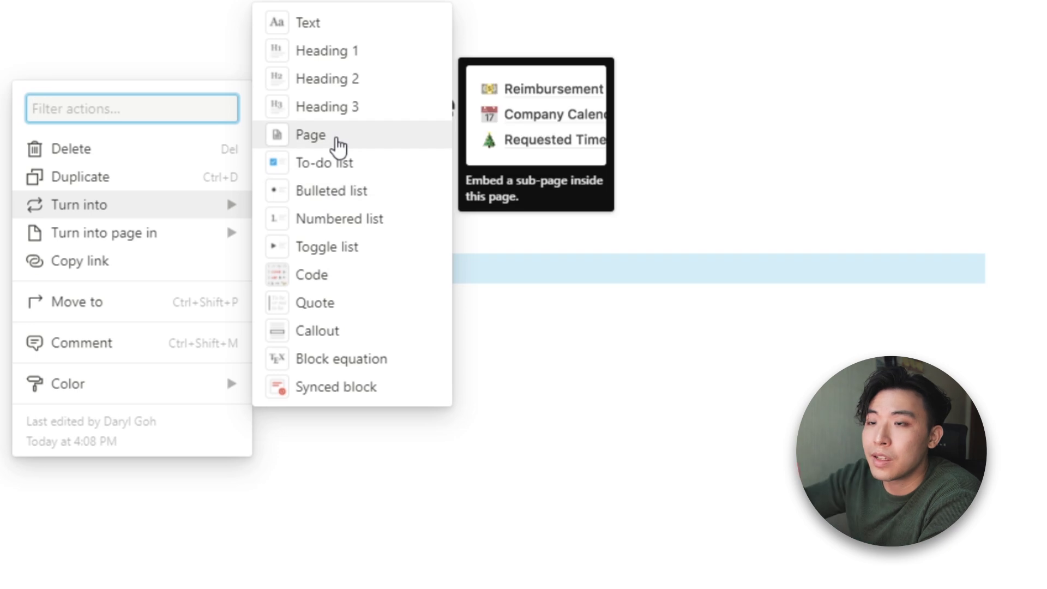
{"action": "left_click", "coordinate": [339, 140]}
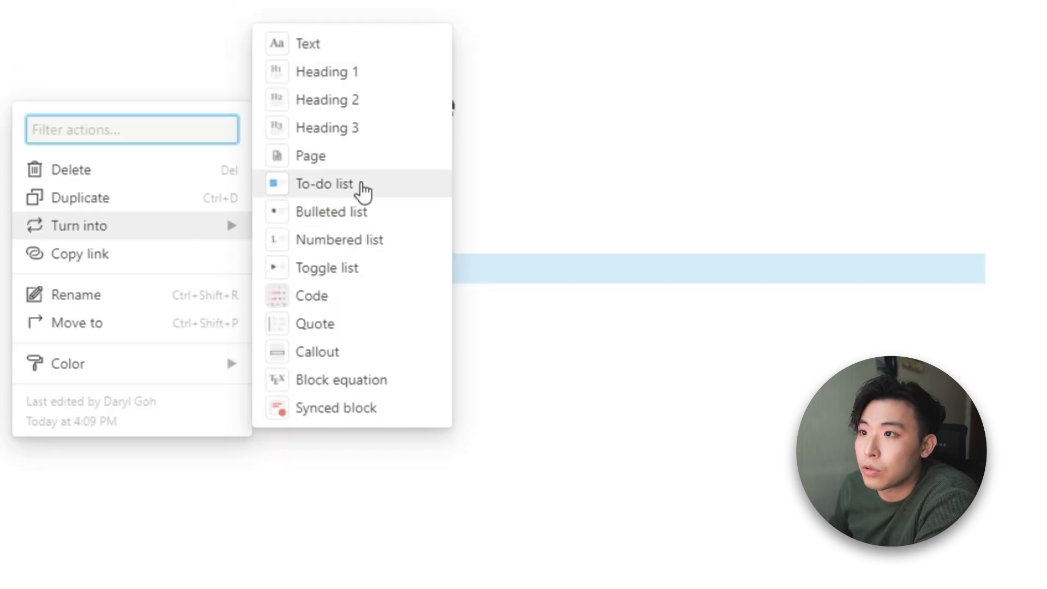
{"action": "left_click", "coordinate": [410, 186]}
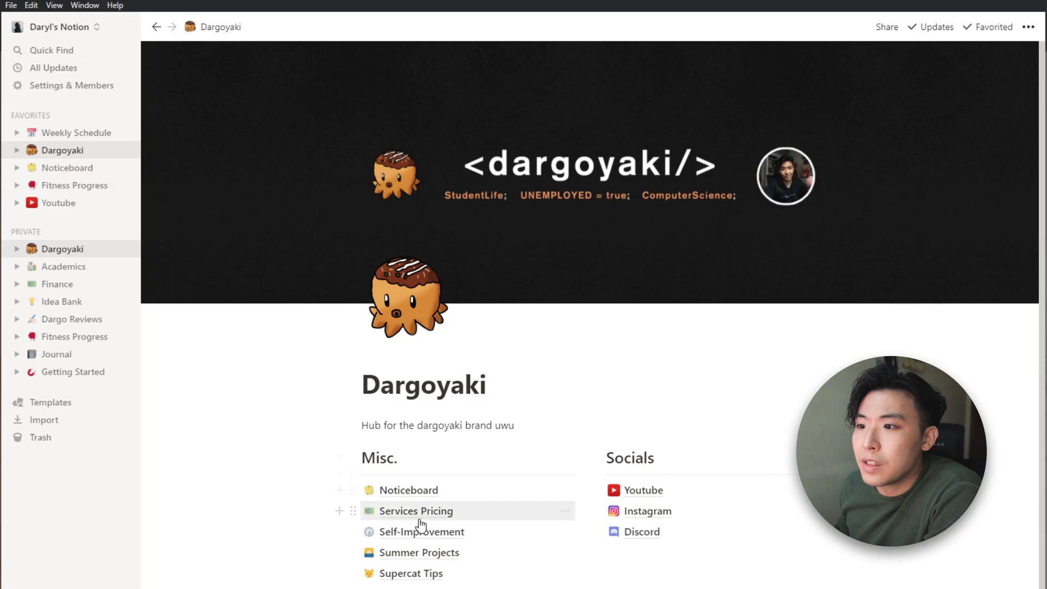
- Open Self-Improvement's Ali Abdaal time-management video notes, then switch to the NUS folder window
{"action": "left_click", "coordinate": [424, 534]}
{"action": "left_click", "coordinate": [417, 411]}
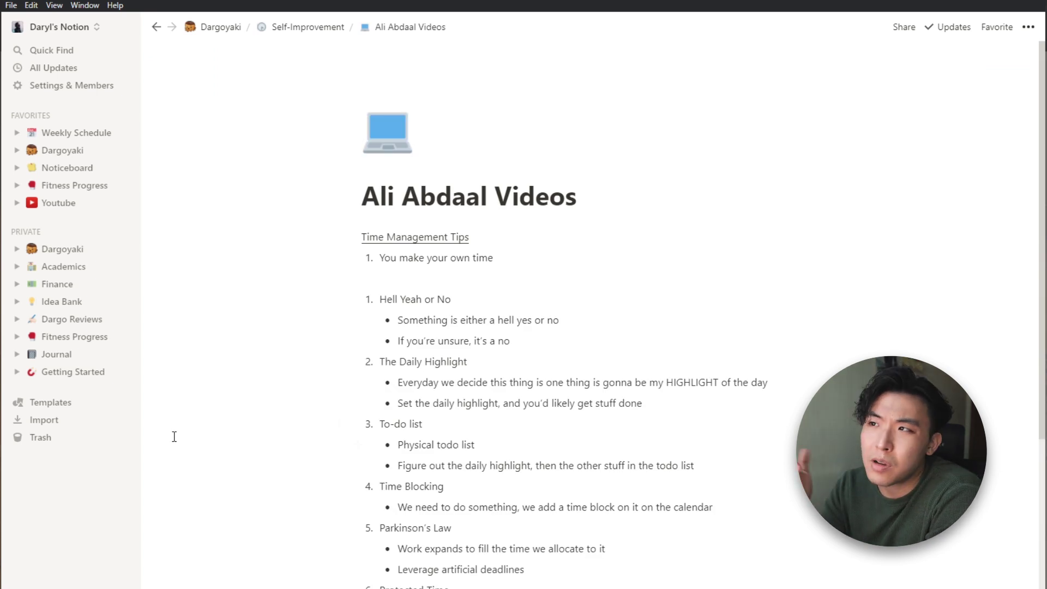
{"action": "key", "text": "alt+Tab"}
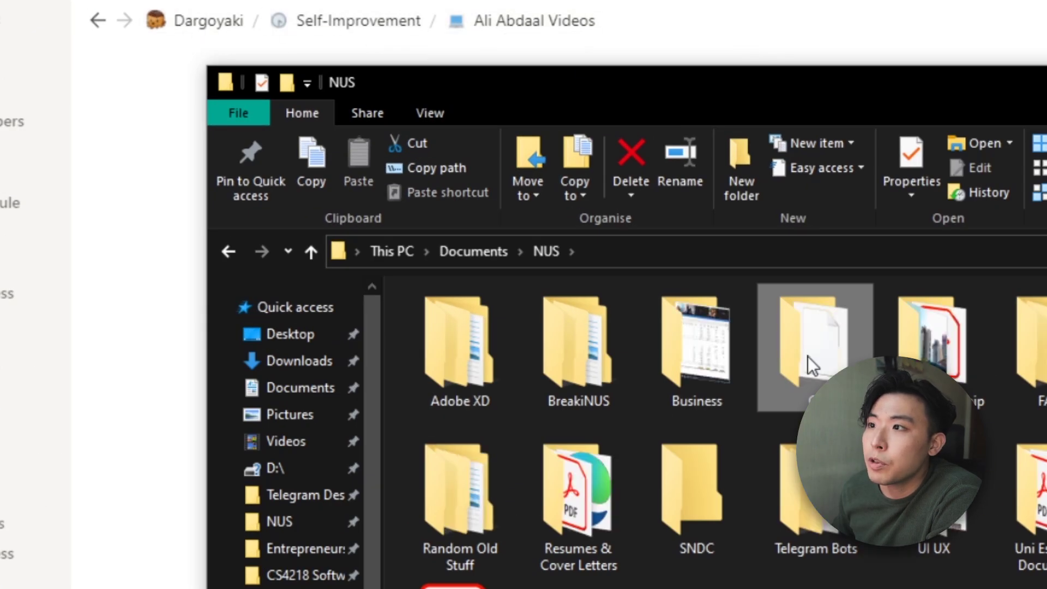
- Drill from NUS through the CS, CS Breadth and Depth and Computer Graphics & Games folders
{"action": "double_click", "coordinate": [807, 361]}
{"action": "double_click", "coordinate": [503, 320]}
{"action": "double_click", "coordinate": [500, 326]}
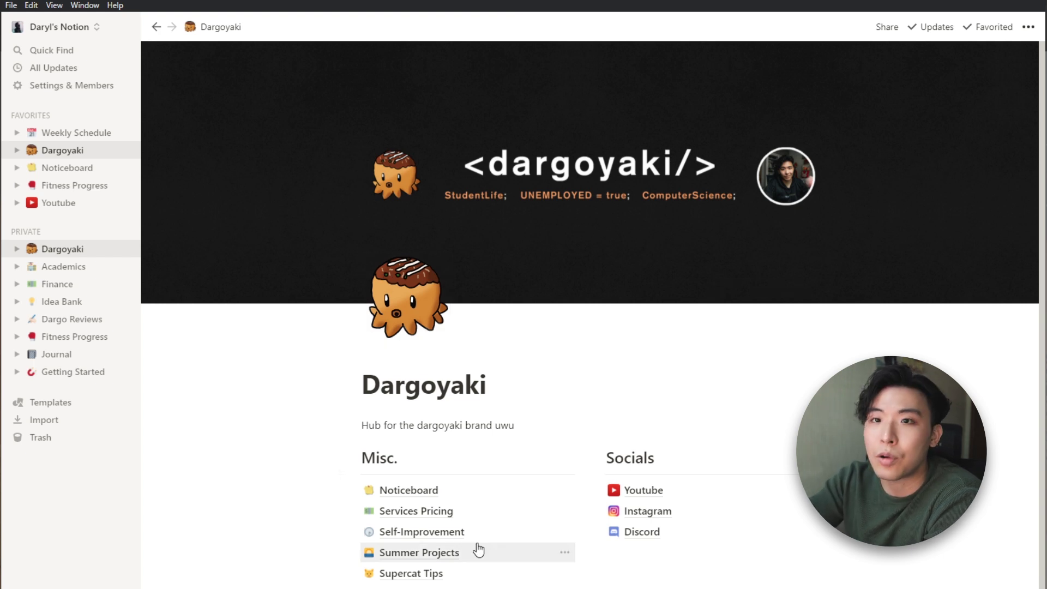
- Open Self-Improvement and then its Essentialism notes page
{"action": "left_click", "coordinate": [445, 542]}
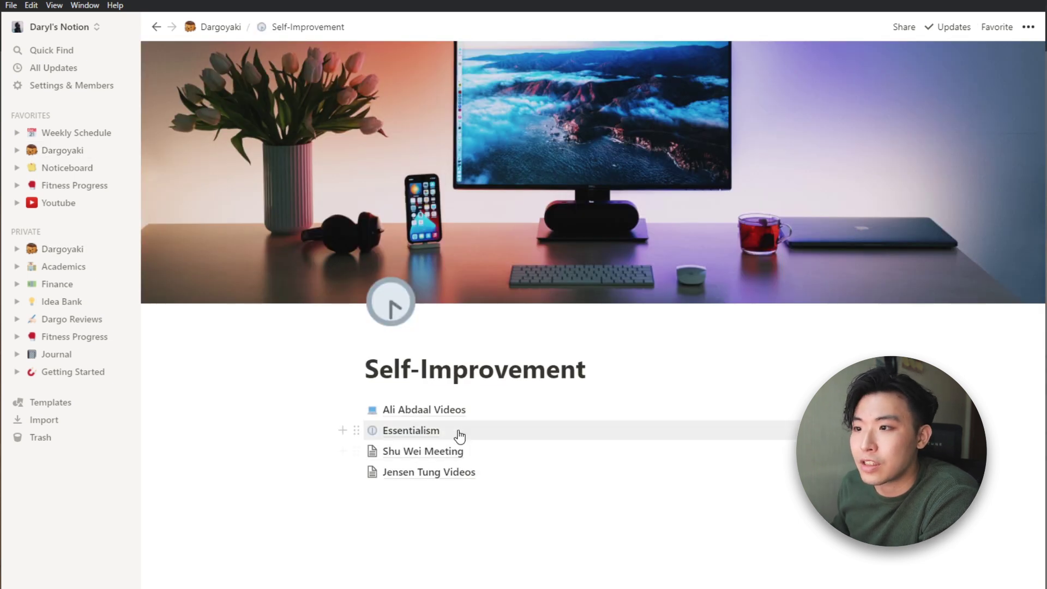
{"action": "left_click", "coordinate": [425, 437]}
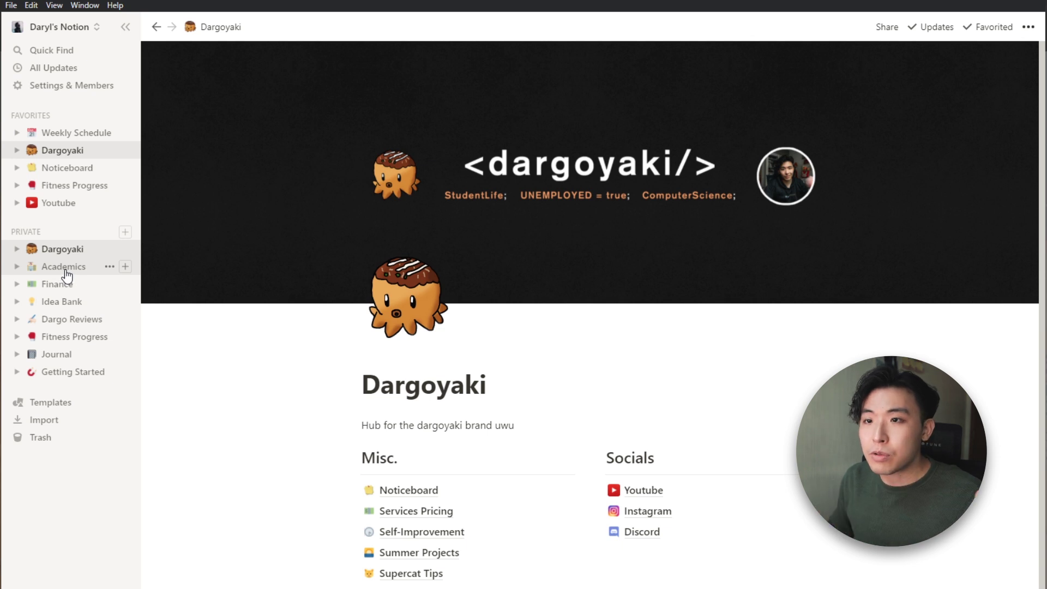
- Flip between the Academics, Finance, Idea Bank and Dargoyaki pages from the sidebar
{"action": "left_click", "coordinate": [65, 268]}
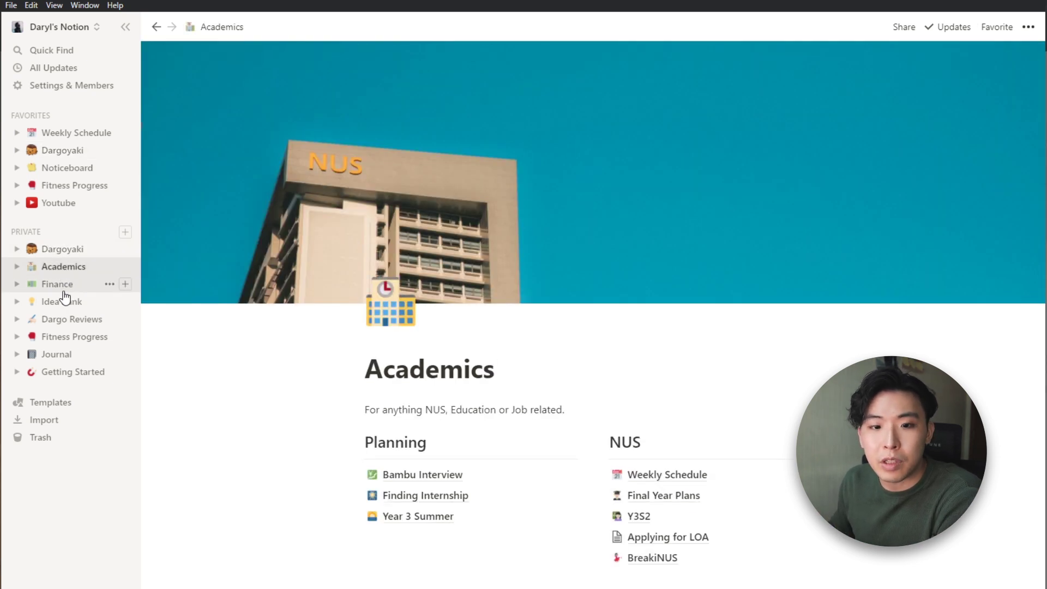
{"action": "left_click", "coordinate": [63, 292]}
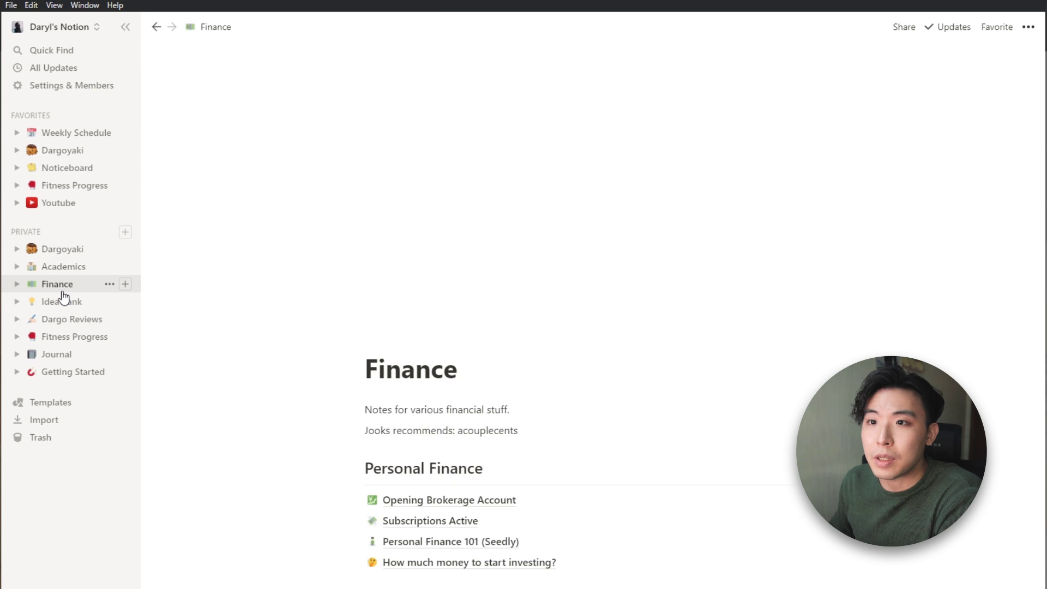
{"action": "left_click", "coordinate": [70, 254]}
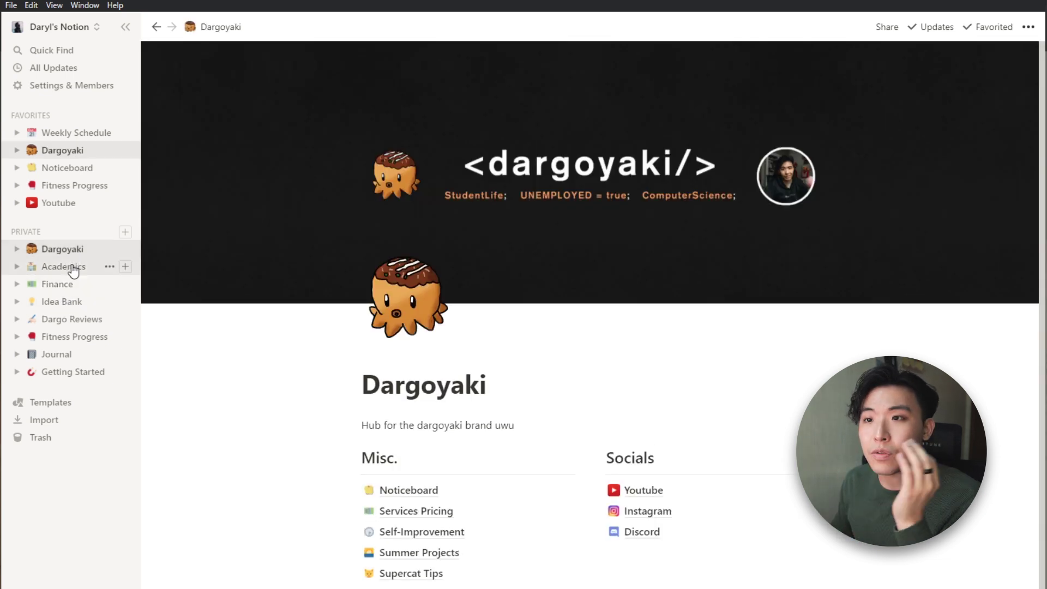
{"action": "left_click", "coordinate": [73, 267]}
{"action": "left_click", "coordinate": [68, 283]}
{"action": "left_click", "coordinate": [64, 302]}
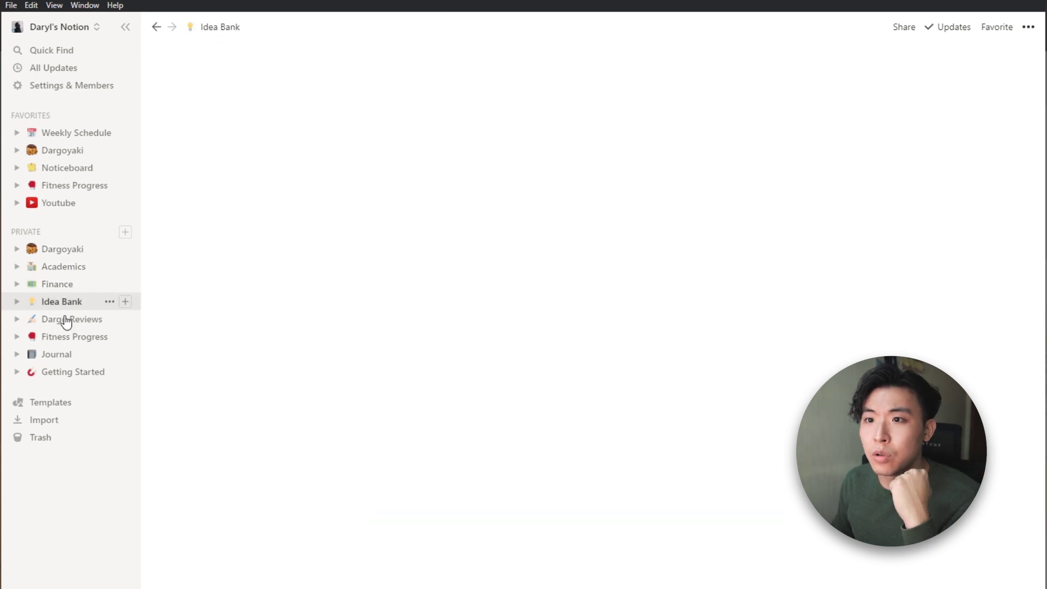
{"action": "left_click", "coordinate": [63, 284]}
{"action": "left_click", "coordinate": [64, 267]}
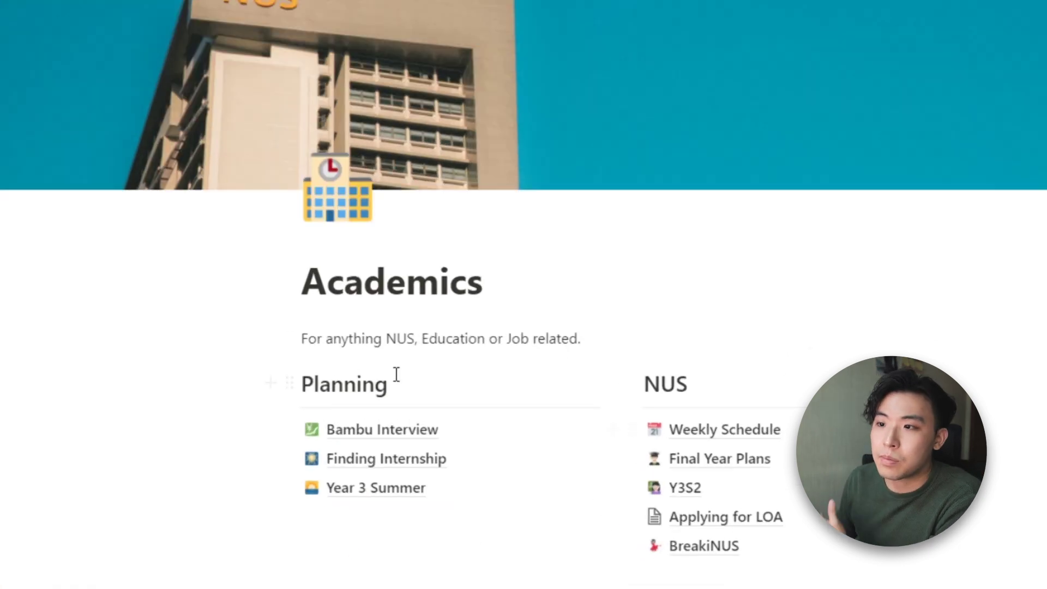
- Add an empty block below Year 3 Summer in the Planning column, then reopen Academics
{"action": "left_click_drag", "start_coordinate": [444, 442], "coordinate": [364, 441]}
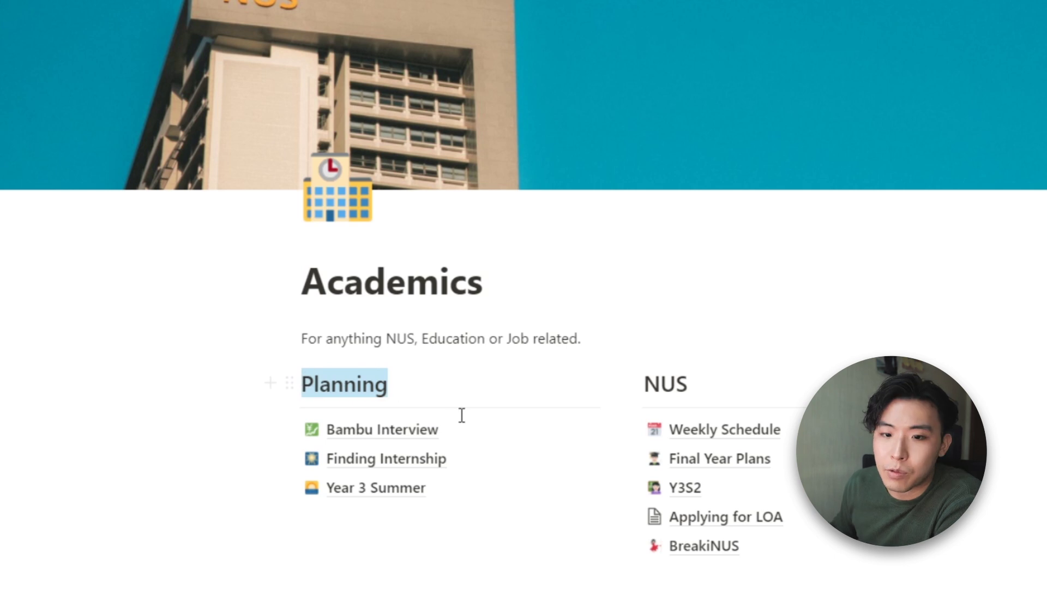
{"action": "left_click", "coordinate": [464, 515]}
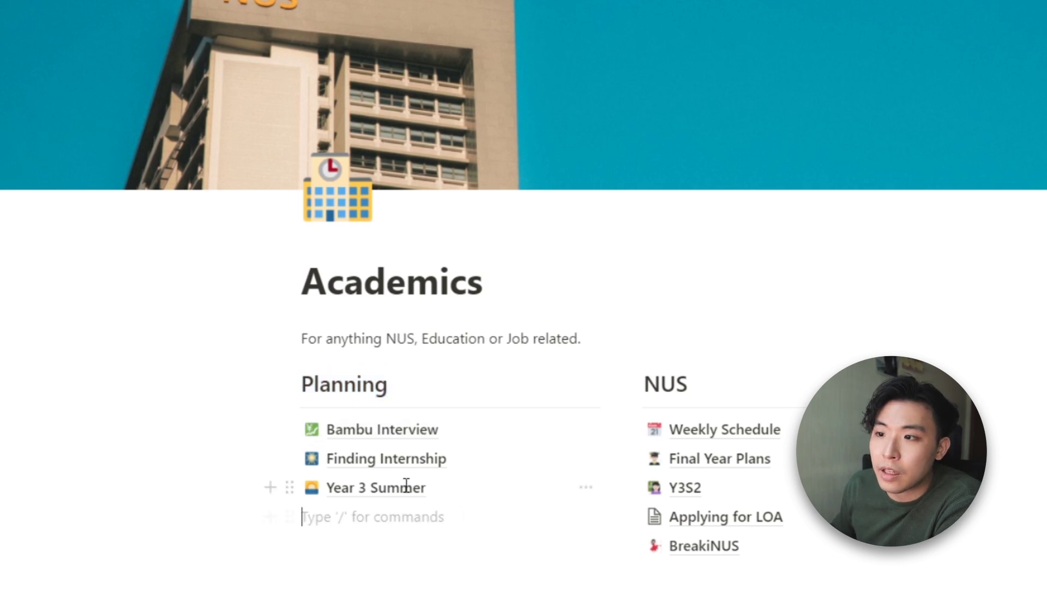
{"action": "left_click_drag", "start_coordinate": [406, 485], "coordinate": [292, 433]}
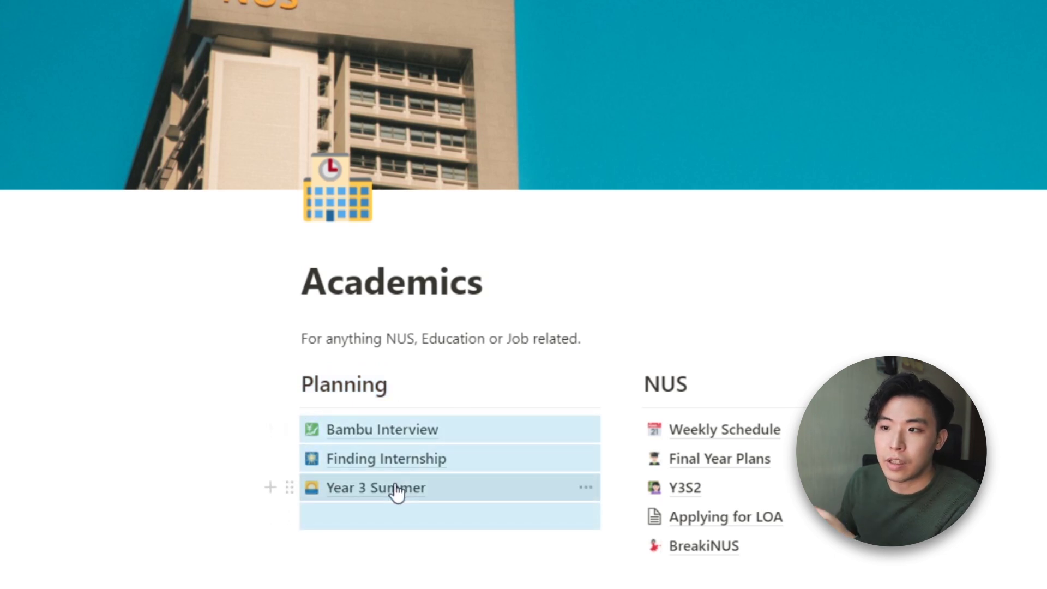
{"action": "left_click", "coordinate": [277, 558]}
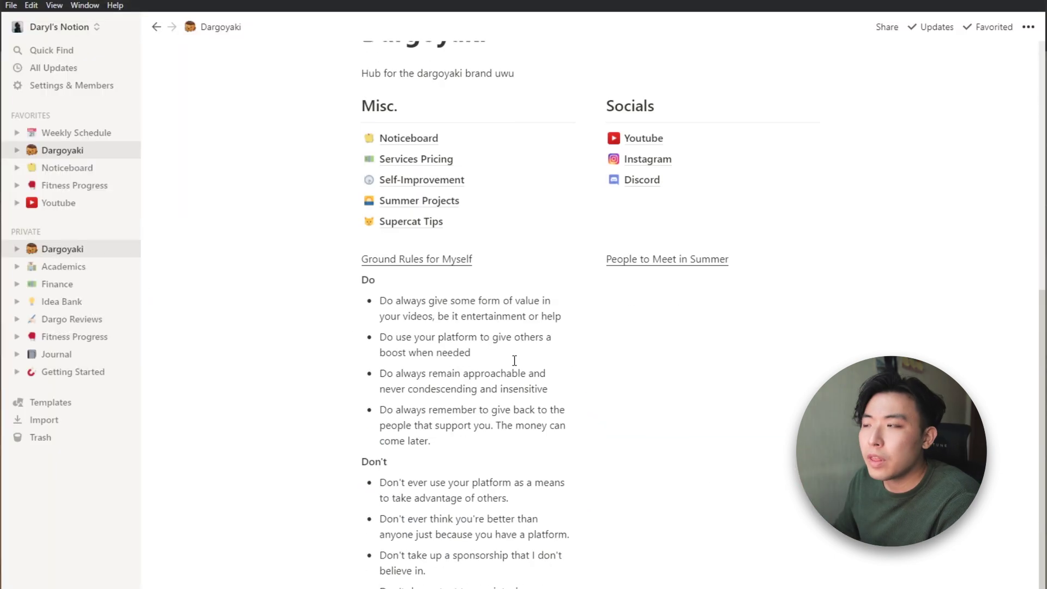
{"action": "scroll", "coordinate": [517, 355], "scroll_direction": "up", "scroll_amount": 6}
{"action": "scroll", "coordinate": [517, 353], "scroll_direction": "down", "scroll_amount": 2}
{"action": "left_click", "coordinate": [90, 267]}
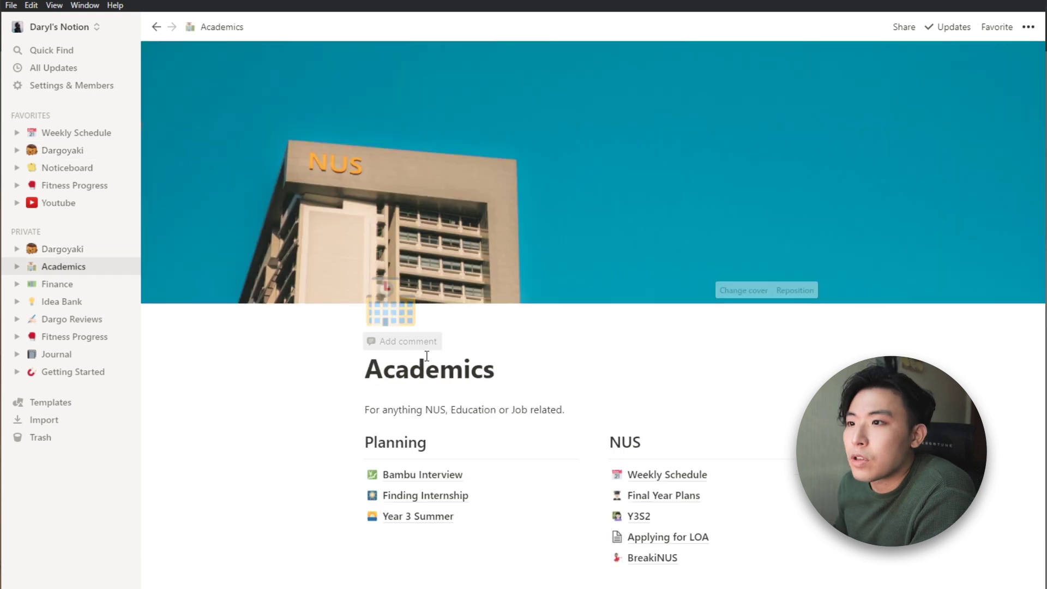
- Browse the page-icon emoji picker and image upload, selecting the dargoyaki sub badge file
{"action": "left_click", "coordinate": [388, 302]}
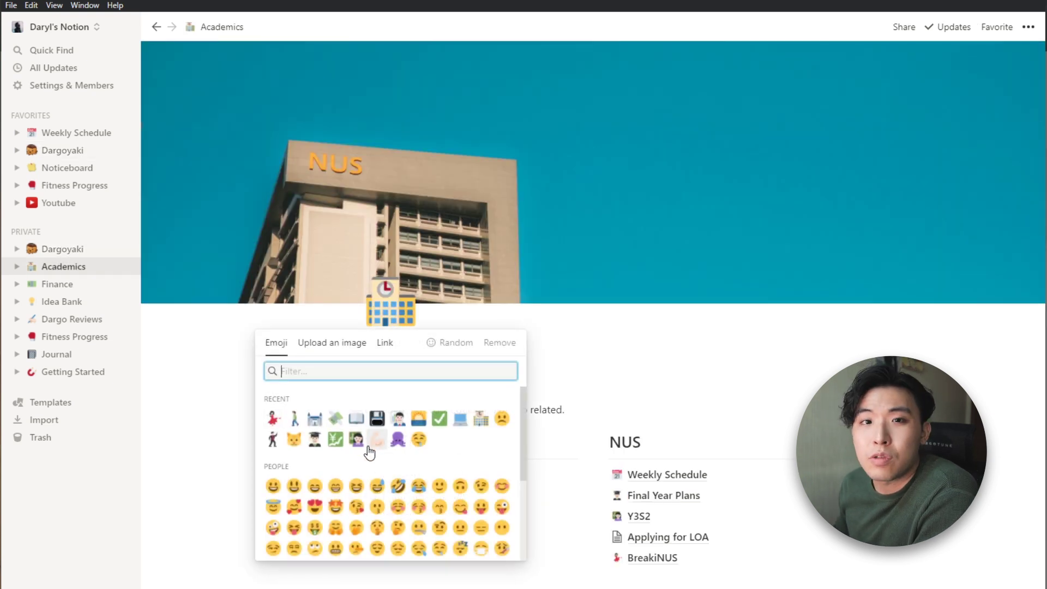
{"action": "scroll", "coordinate": [376, 436], "scroll_direction": "down", "scroll_amount": 10}
{"action": "left_click", "coordinate": [59, 249]}
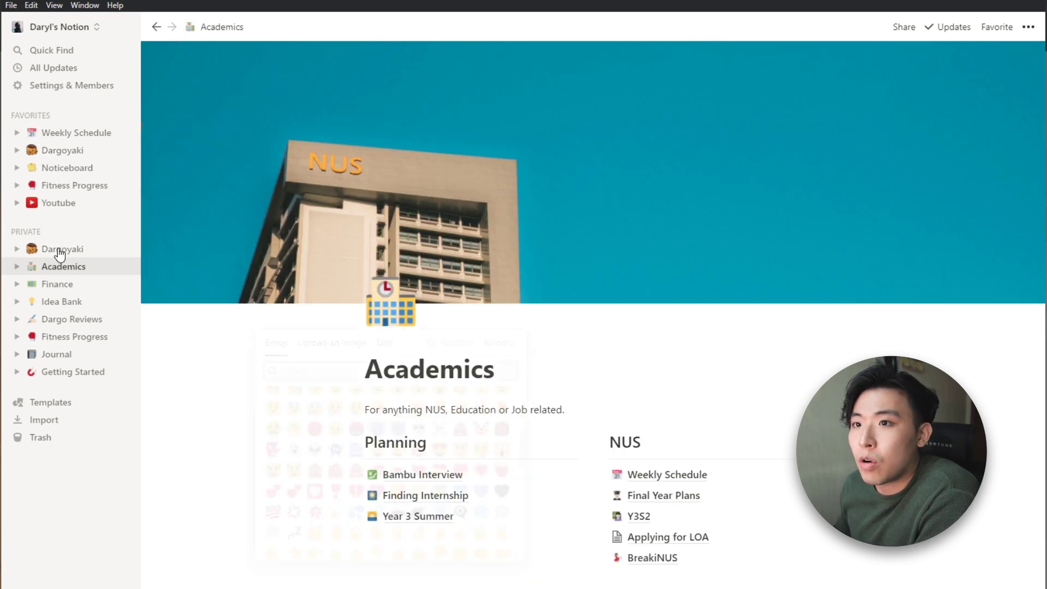
{"action": "left_click", "coordinate": [59, 249]}
{"action": "left_click", "coordinate": [377, 305]}
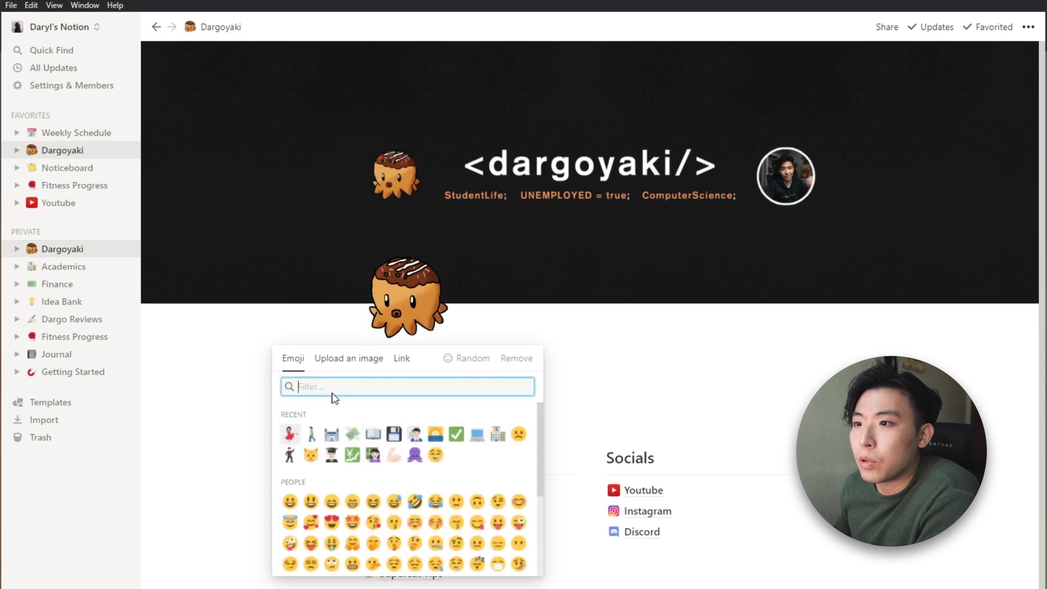
{"action": "left_click", "coordinate": [348, 365]}
{"action": "left_click", "coordinate": [435, 400]}
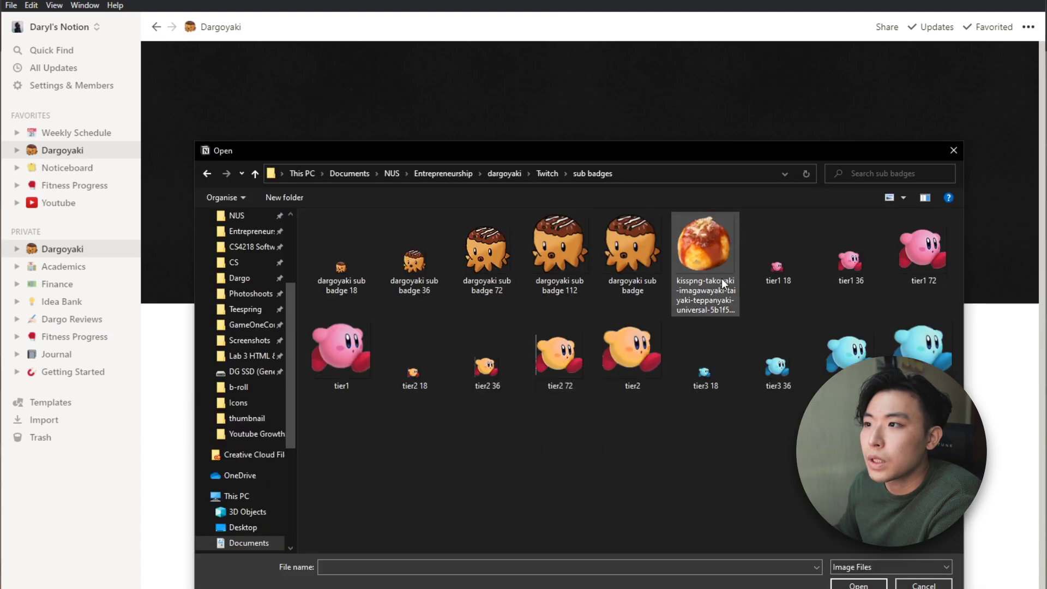
{"action": "left_click", "coordinate": [630, 247]}
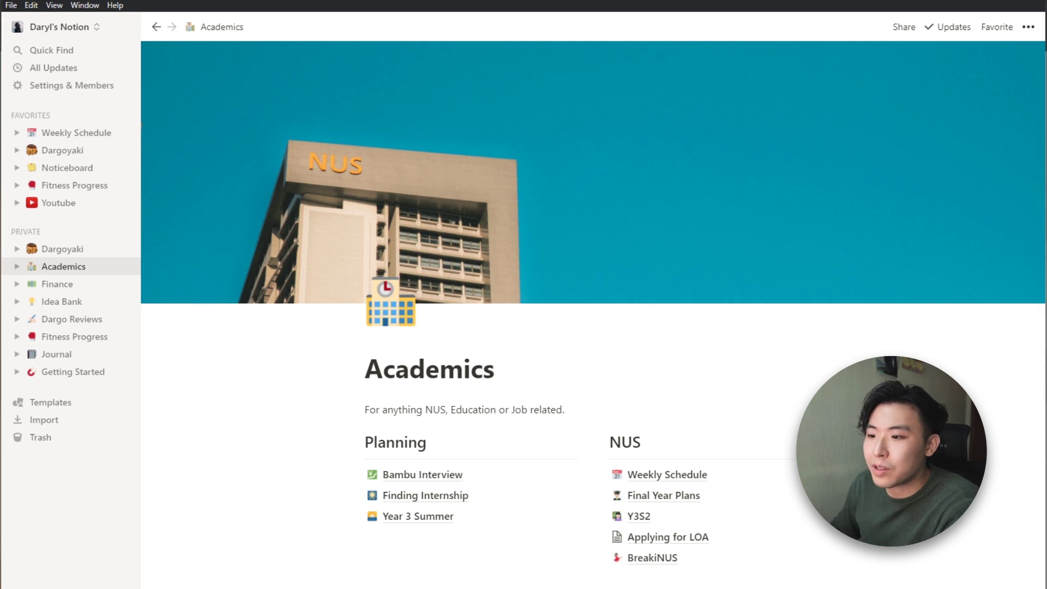
- Google 'books png' and open the Vecteezy stacked-books image alone, selecting its URL
{"action": "key", "text": "alt+Tab"}
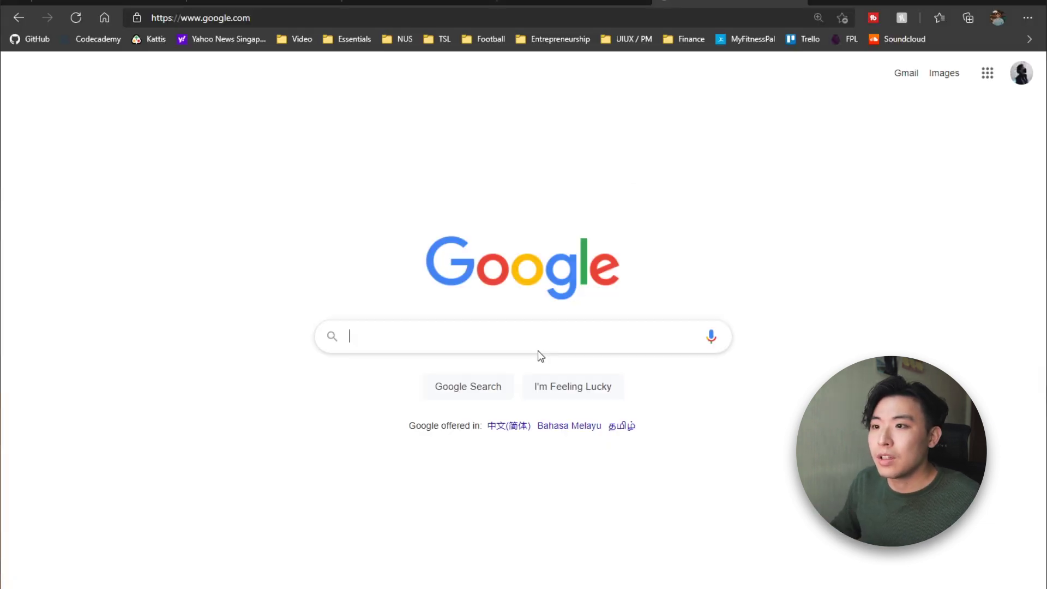
{"action": "left_click", "coordinate": [542, 336]}
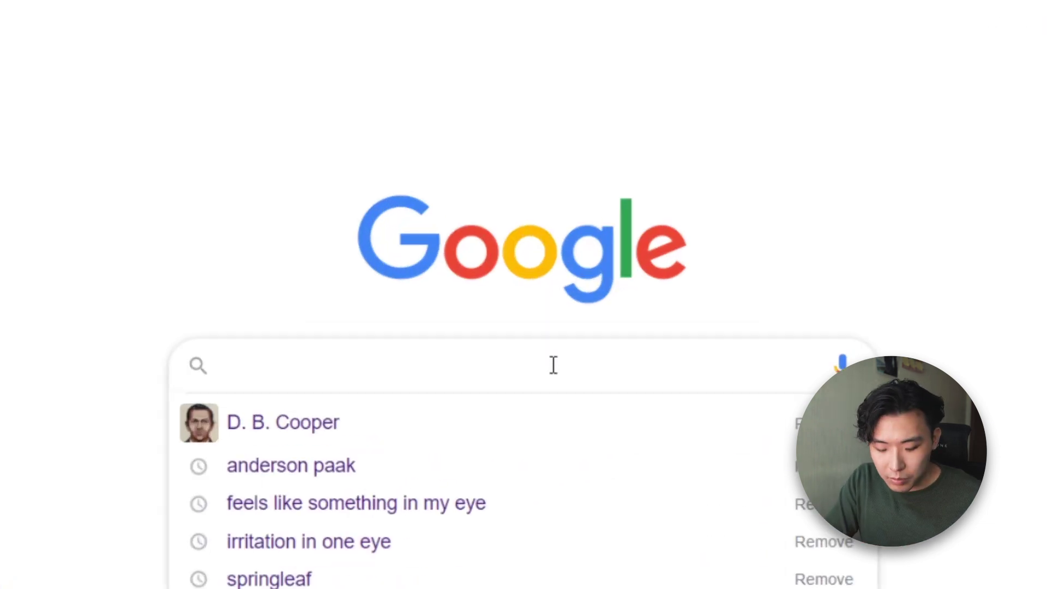
{"action": "type", "text": "books png"}
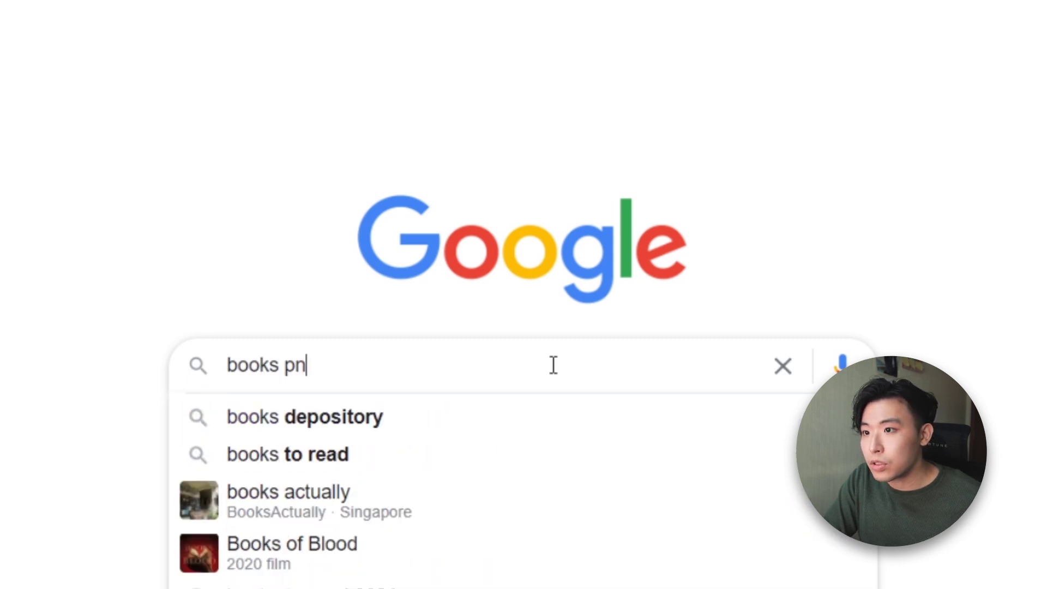
{"action": "key", "text": "Return"}
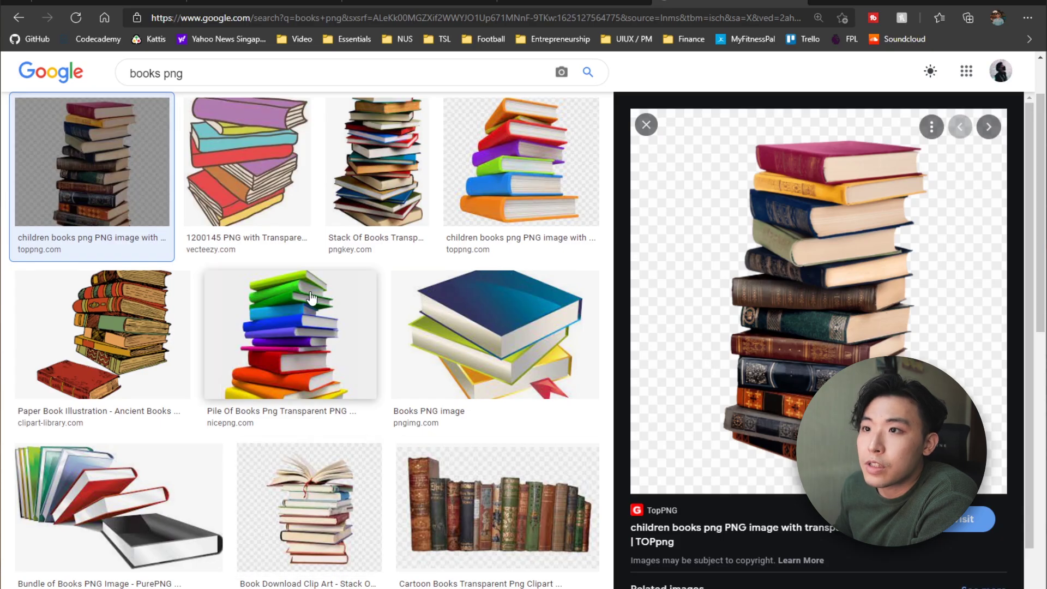
{"action": "left_click", "coordinate": [261, 178]}
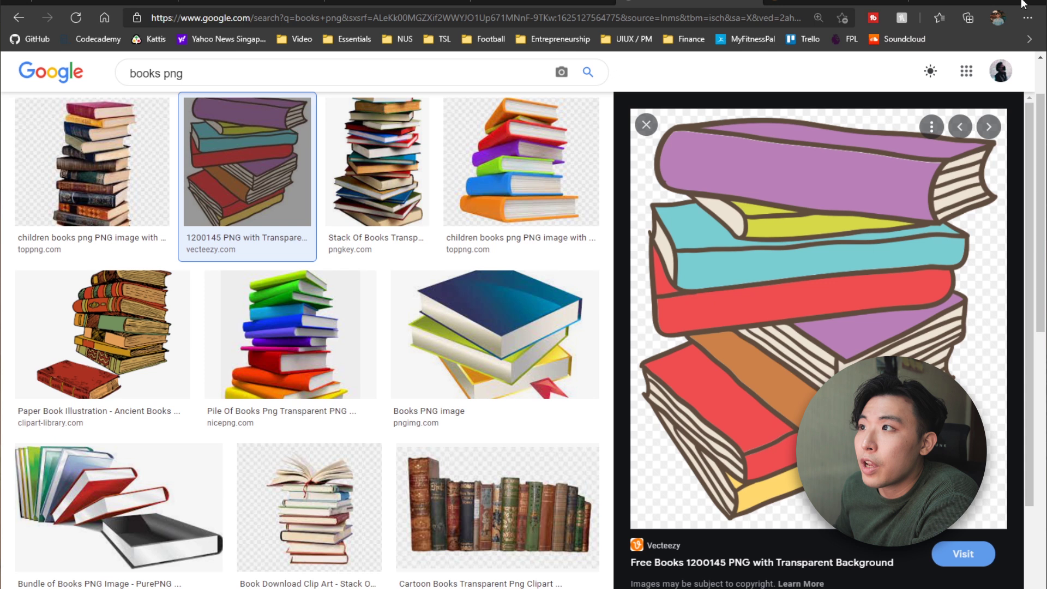
{"action": "key", "text": "ctrl+Tab"}
{"action": "left_click", "coordinate": [493, 16]}
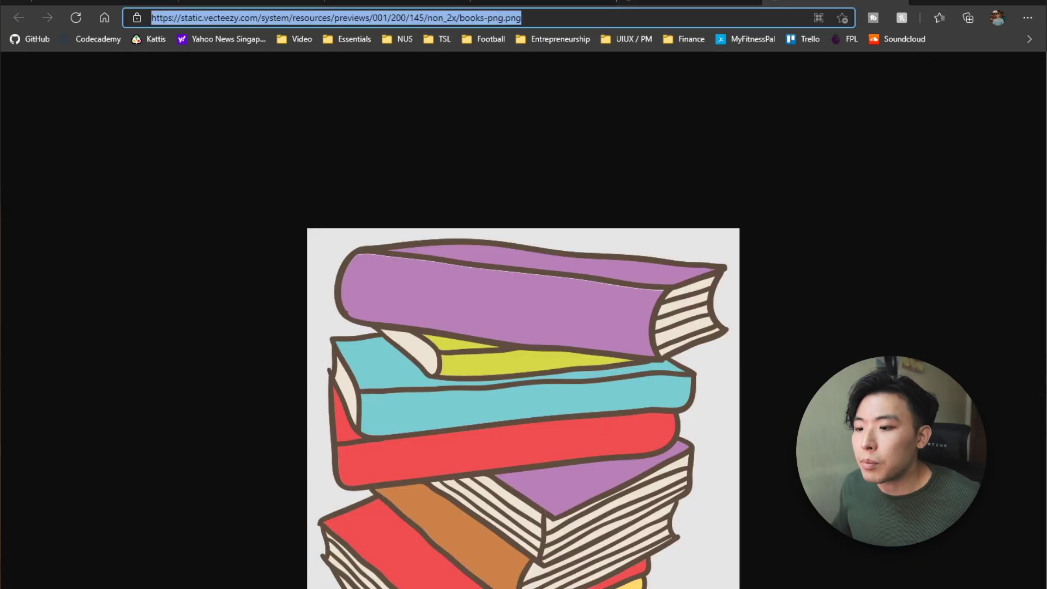
{"action": "key", "text": "alt+Tab"}
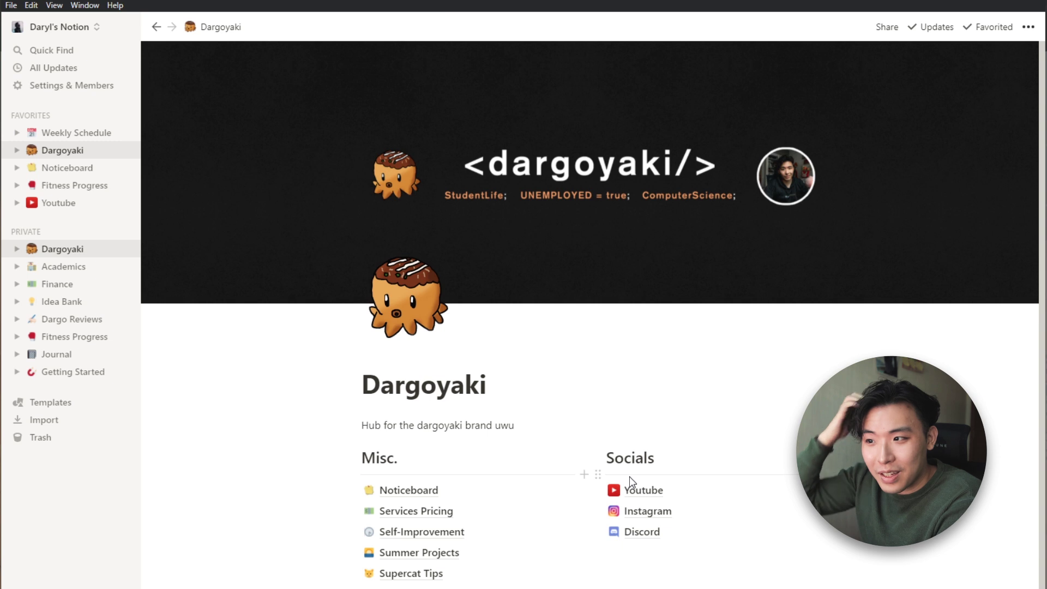
- Open the Youtube and Instagram links from Socials, returning to Dargoyaki each time
{"action": "left_click", "coordinate": [628, 491]}
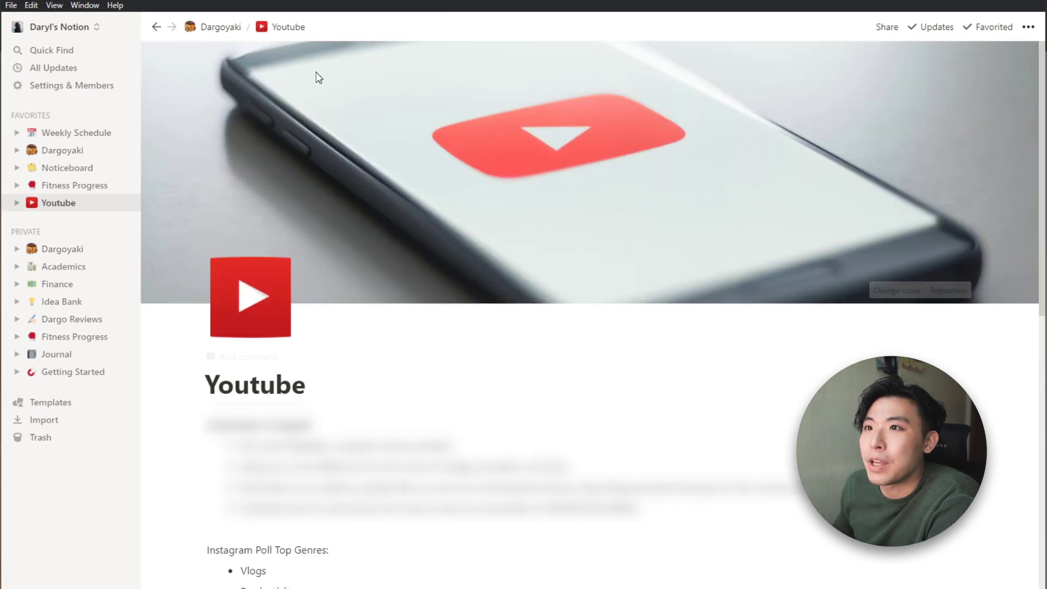
{"action": "left_click", "coordinate": [221, 28]}
{"action": "left_click", "coordinate": [638, 511]}
{"action": "key", "text": "ctrl+["}
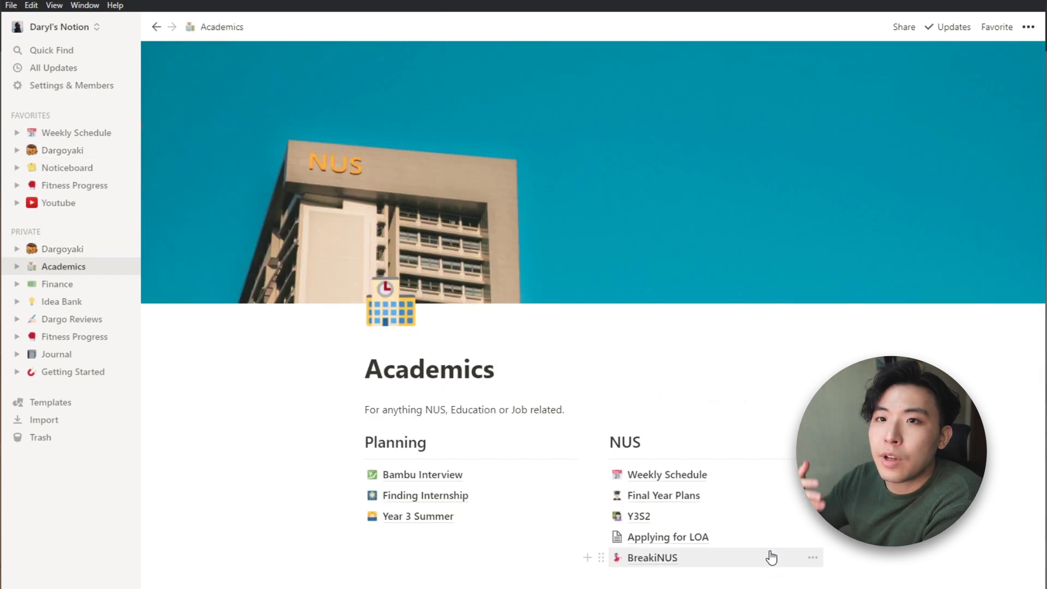
- Look through Academics cover options, searching Unsplash for 'nus' without changing the cover
{"action": "left_click", "coordinate": [851, 287]}
{"action": "left_click", "coordinate": [631, 316]}
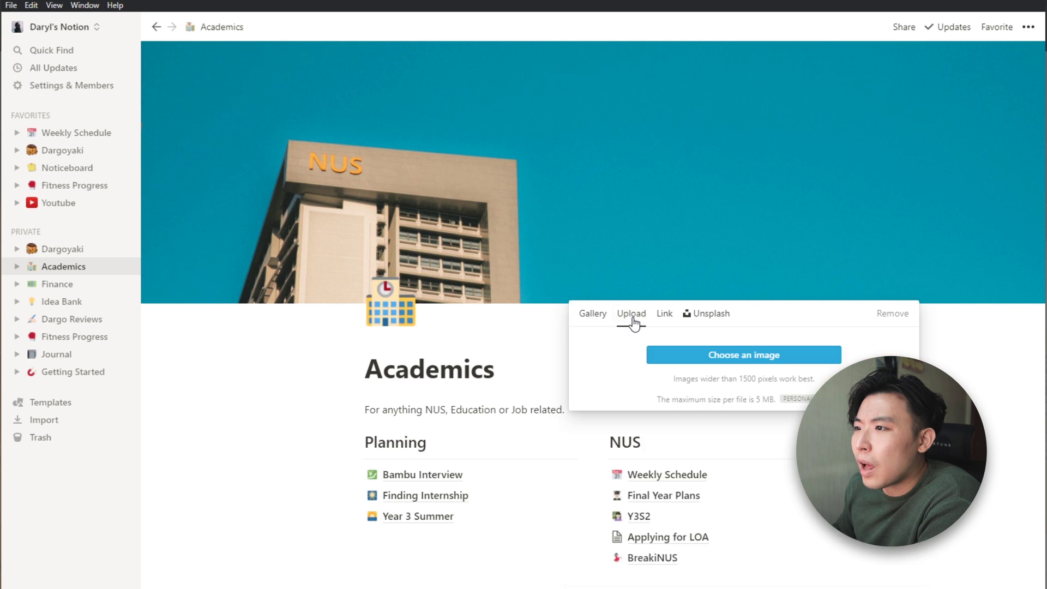
{"action": "left_click", "coordinate": [709, 314]}
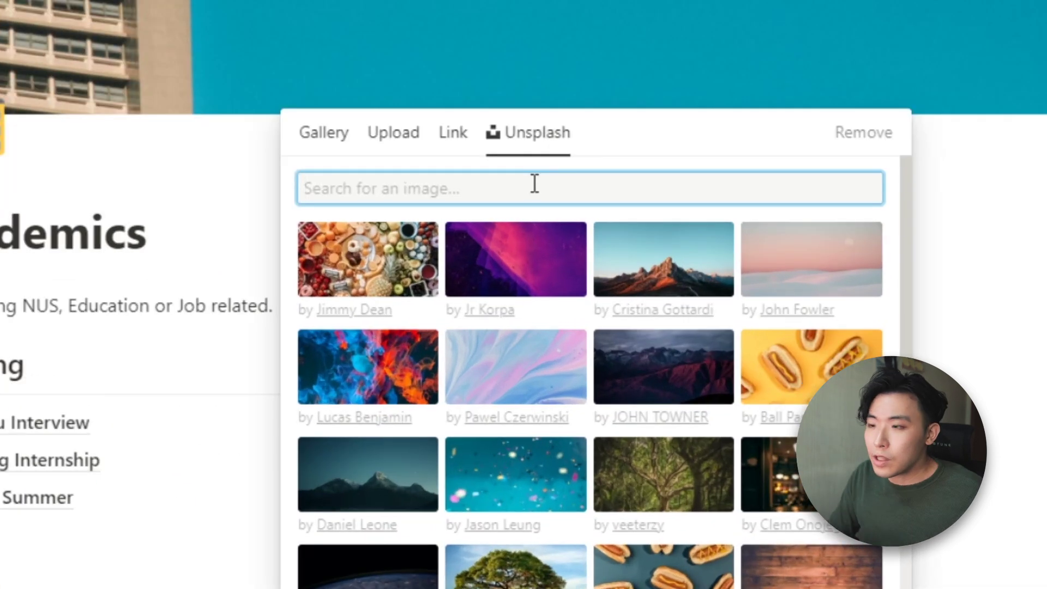
{"action": "type", "text": "nus"}
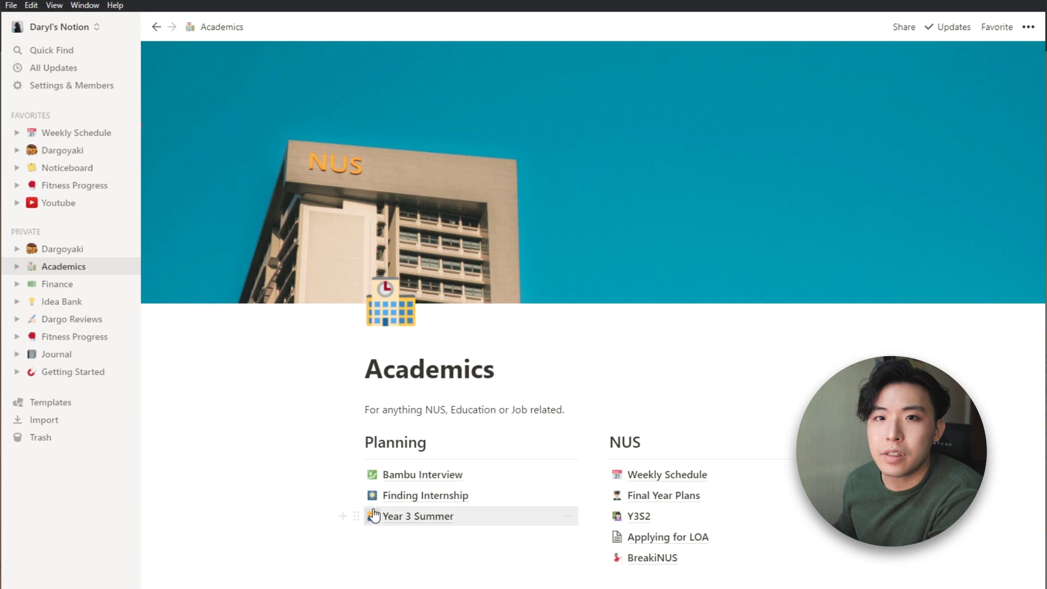
- View the Finding Internship page and return to Academics
{"action": "left_click", "coordinate": [417, 497]}
{"action": "scroll", "coordinate": [445, 519], "scroll_direction": "down", "scroll_amount": 10}
{"action": "scroll", "coordinate": [425, 327], "scroll_direction": "up", "scroll_amount": 3}
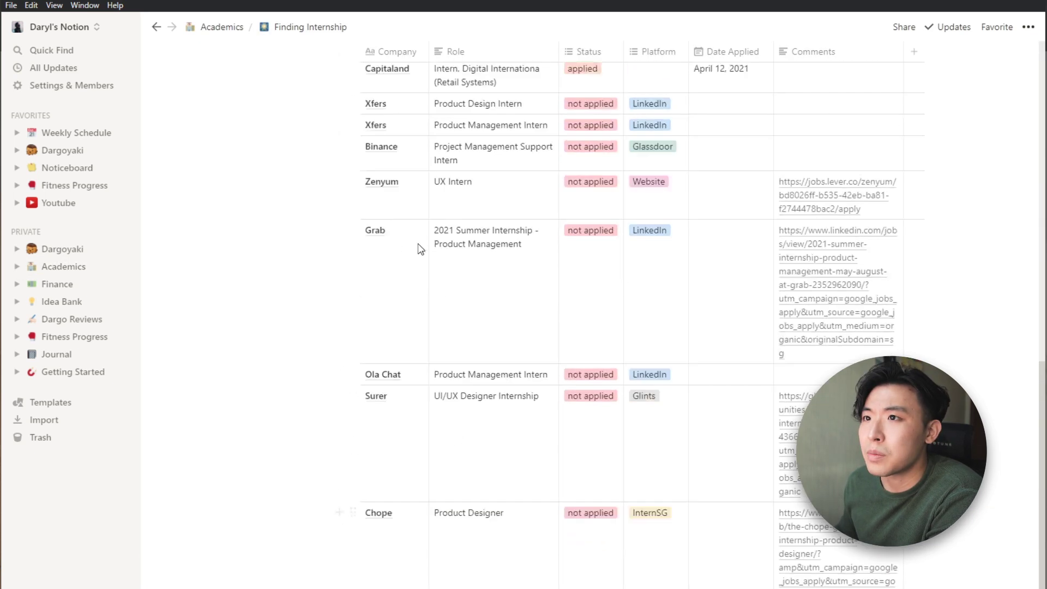
{"action": "scroll", "coordinate": [420, 249], "scroll_direction": "up", "scroll_amount": 3}
{"action": "left_click", "coordinate": [236, 26]}
- Visit Y3S2 and its ACC1701X Financial Accounting for Investors page, then return to Academics
{"action": "left_click", "coordinate": [650, 514]}
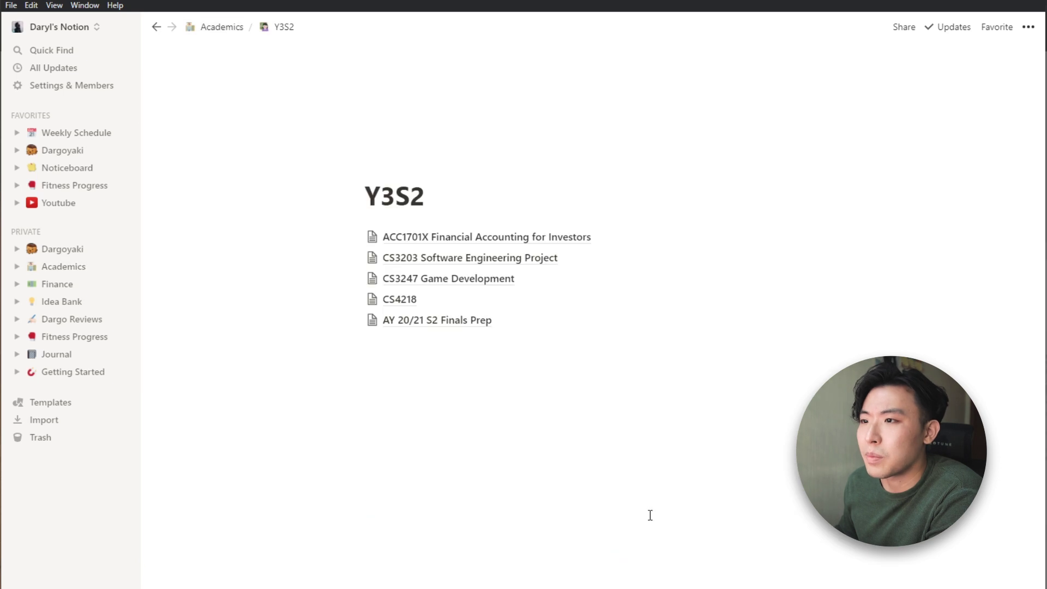
{"action": "left_click", "coordinate": [421, 239]}
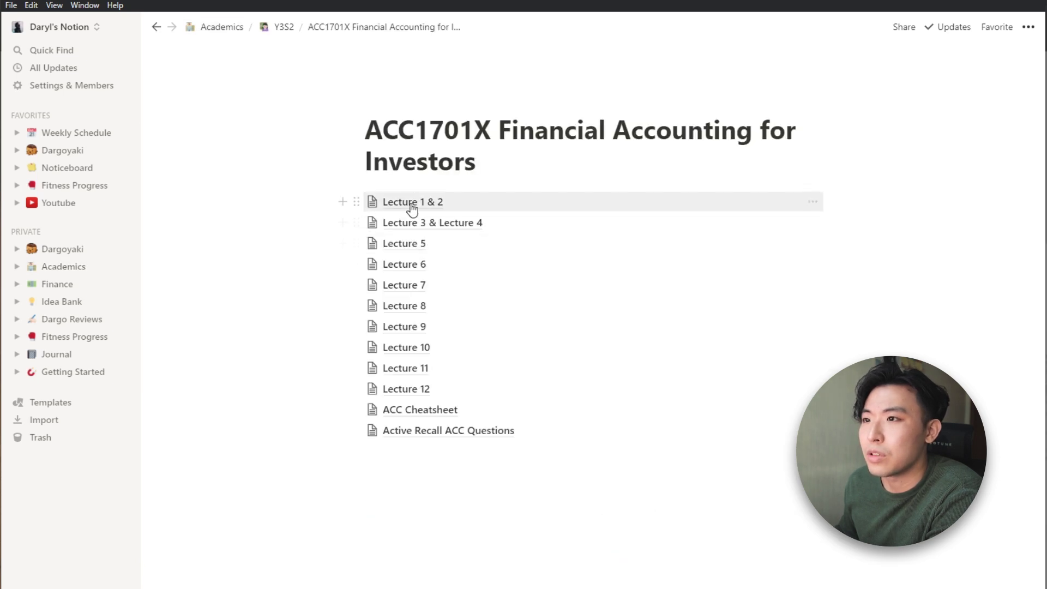
{"action": "left_click", "coordinate": [281, 33]}
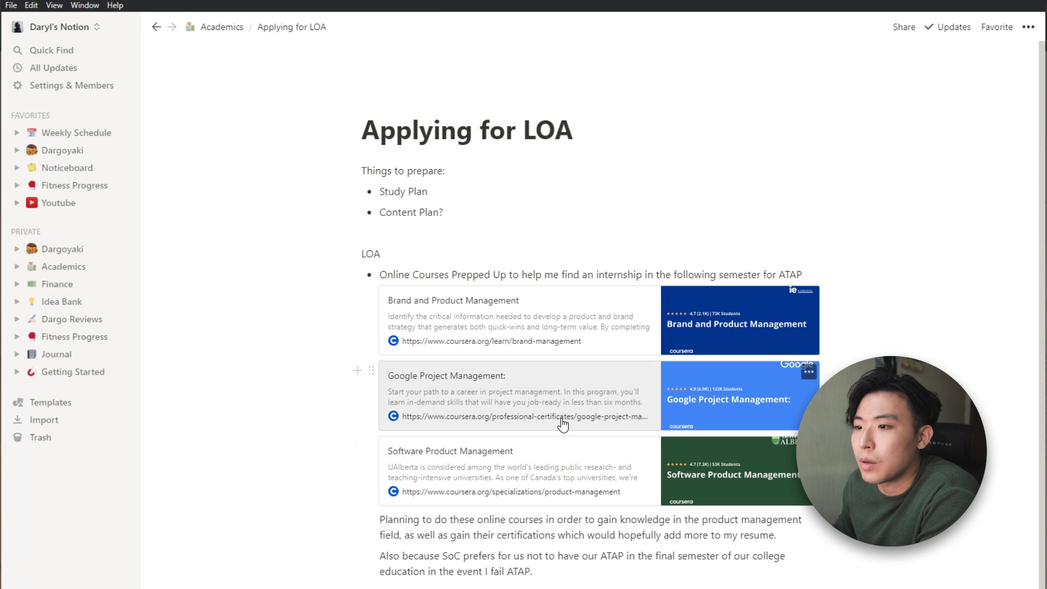
{"action": "scroll", "coordinate": [563, 423], "scroll_direction": "down", "scroll_amount": 3}
{"action": "scroll", "coordinate": [486, 427], "scroll_direction": "up", "scroll_amount": 3}
{"action": "left_click", "coordinate": [228, 30]}
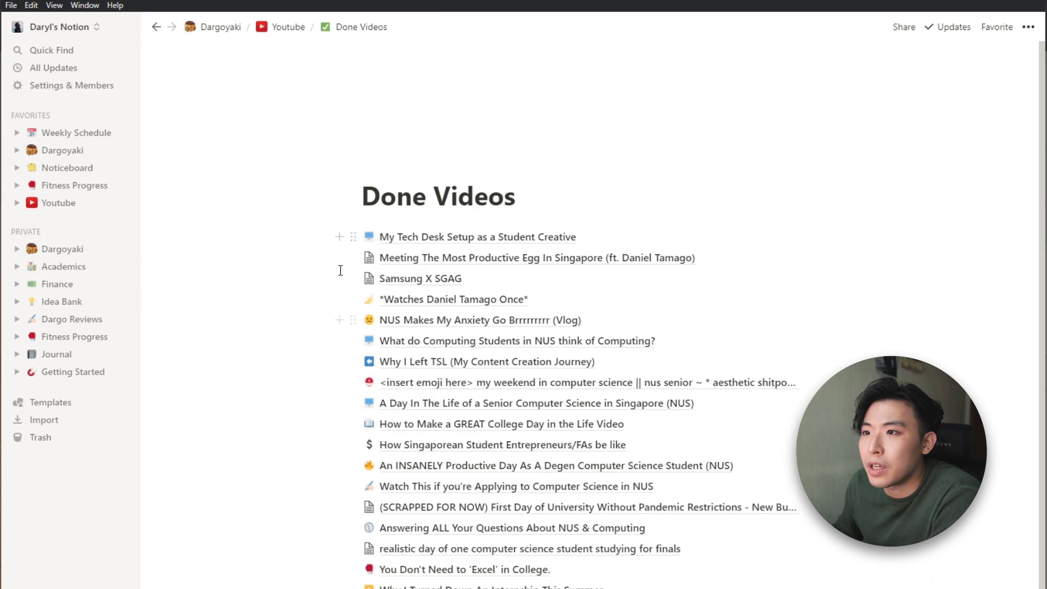
- Scroll through the Why I Left TSL video notes
{"action": "left_click", "coordinate": [428, 237]}
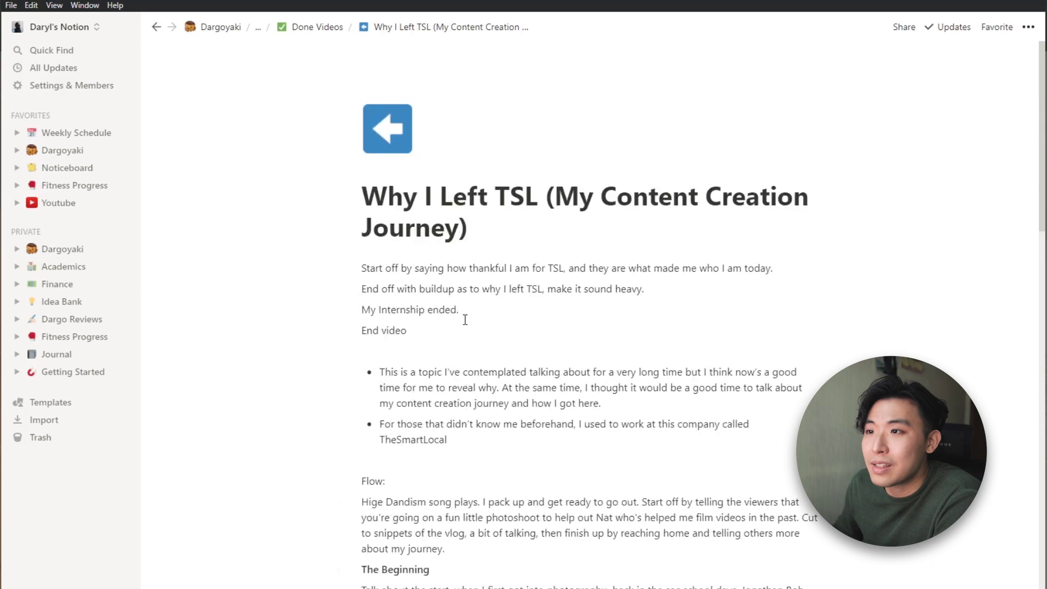
{"action": "scroll", "coordinate": [467, 318], "scroll_direction": "down", "scroll_amount": 5}
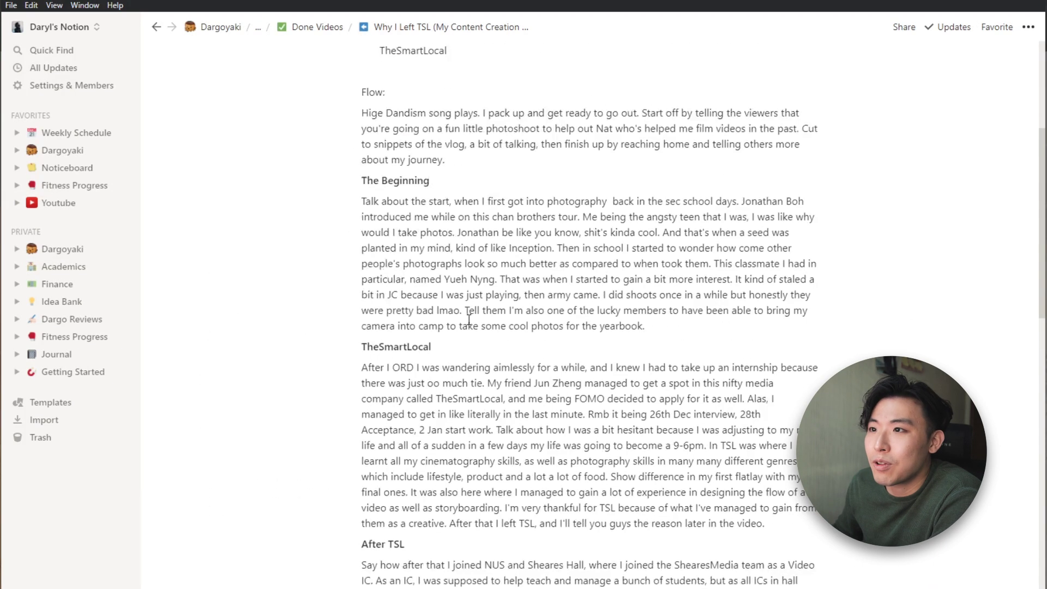
{"action": "scroll", "coordinate": [469, 320], "scroll_direction": "down", "scroll_amount": 15}
{"action": "scroll", "coordinate": [468, 320], "scroll_direction": "up", "scroll_amount": 10}
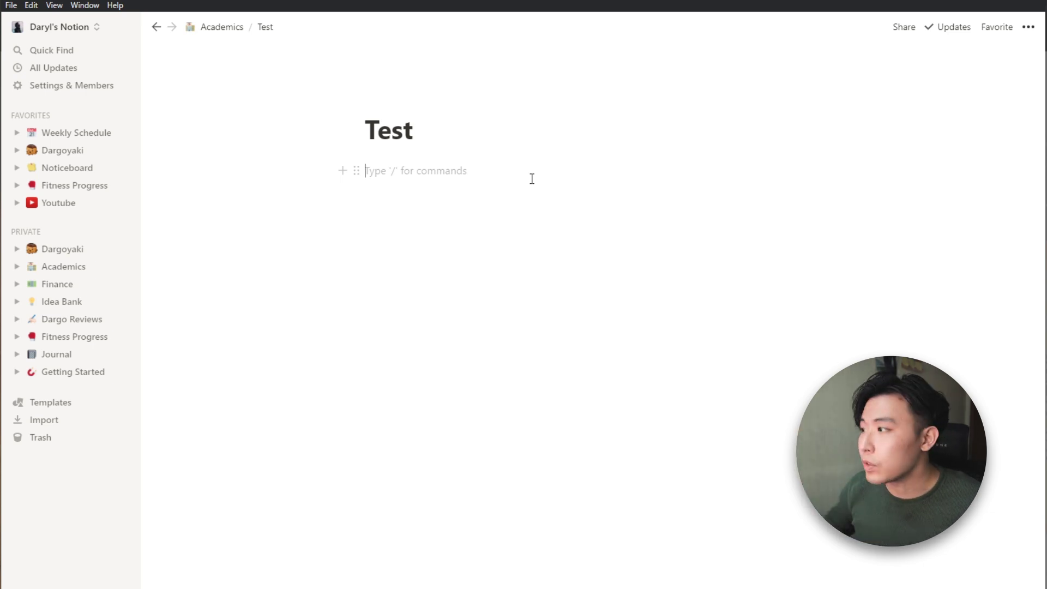
- Add 'How to type Hello World' as a heading followed by a 'Youtube' line
{"action": "type", "text": "How to type"}
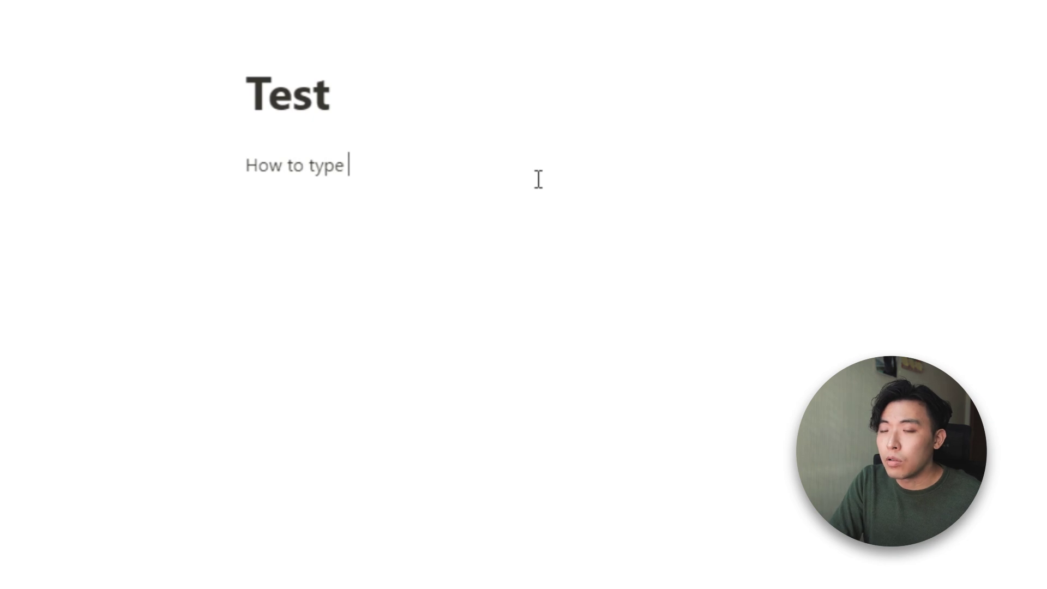
{"action": "type", "text": " Hello W"}
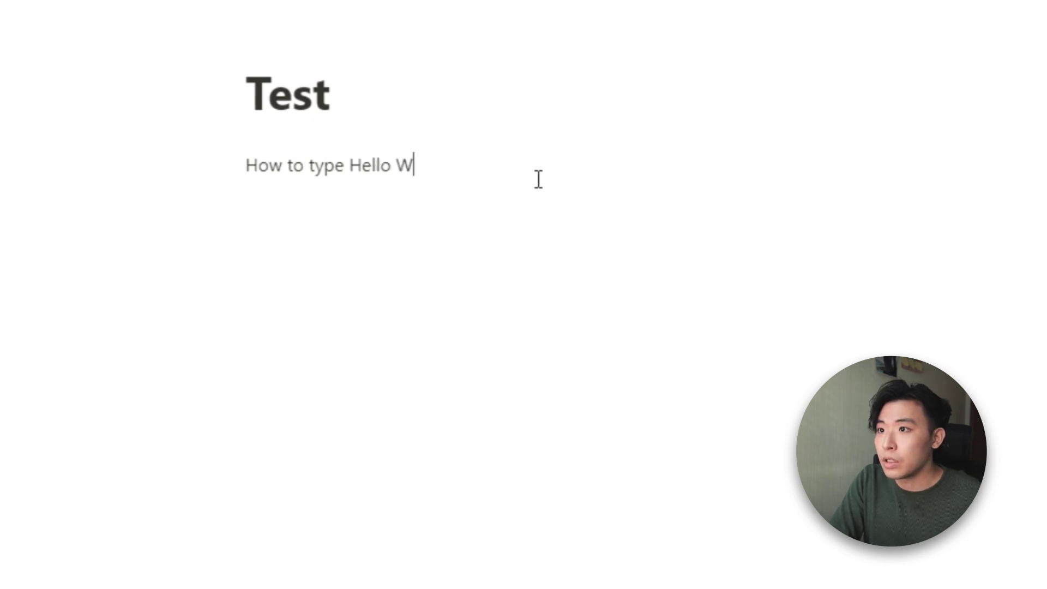
{"action": "type", "text": "orld"}
{"action": "key", "text": "ctrl+alt+2"}
{"action": "key", "text": "Return"}
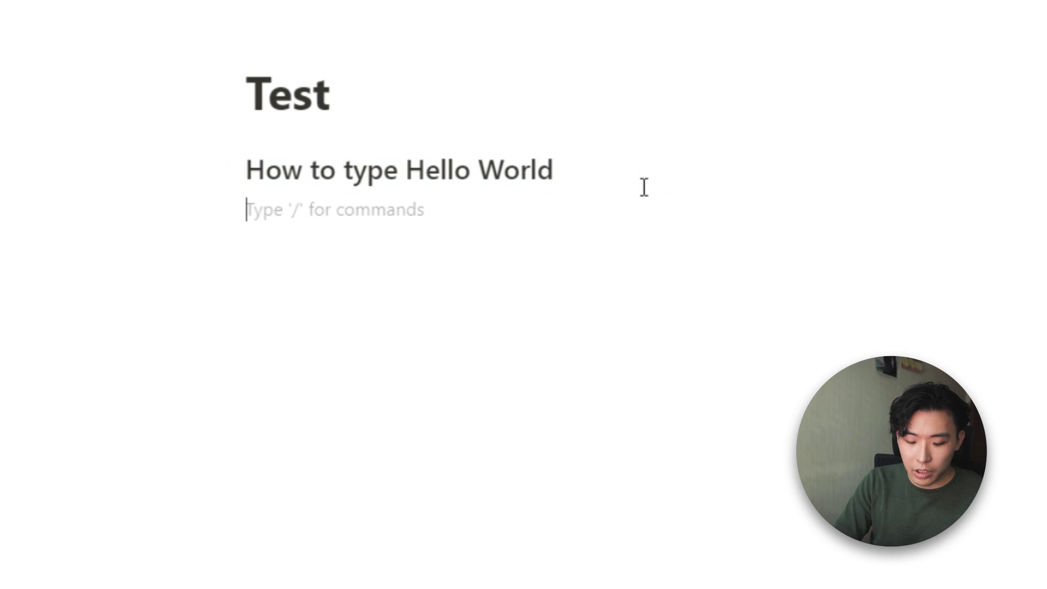
{"action": "type", "text": "Youtube"}
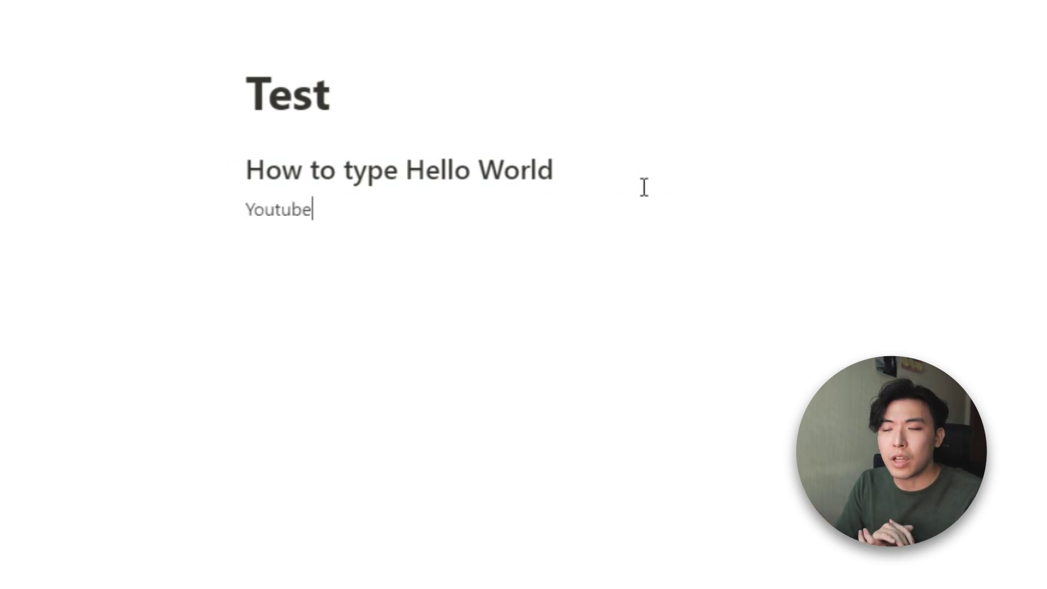
- Add a bullet reading print(Hello World); and try nesting an empty bullet beneath it
{"action": "key", "text": "Return"}
{"action": "type", "text": "- "}
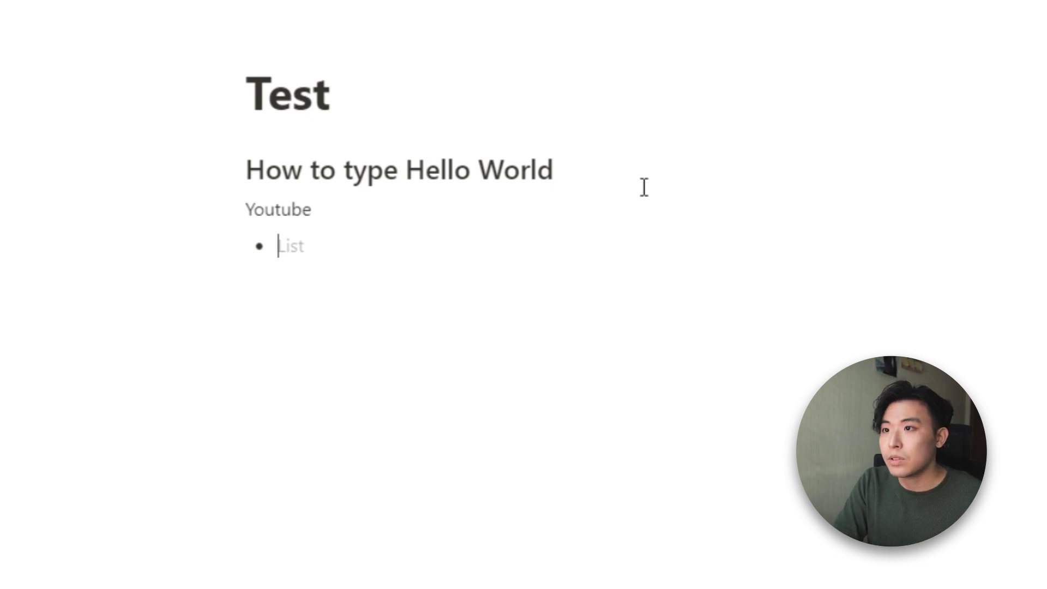
{"action": "type", "text": "print(Hell"}
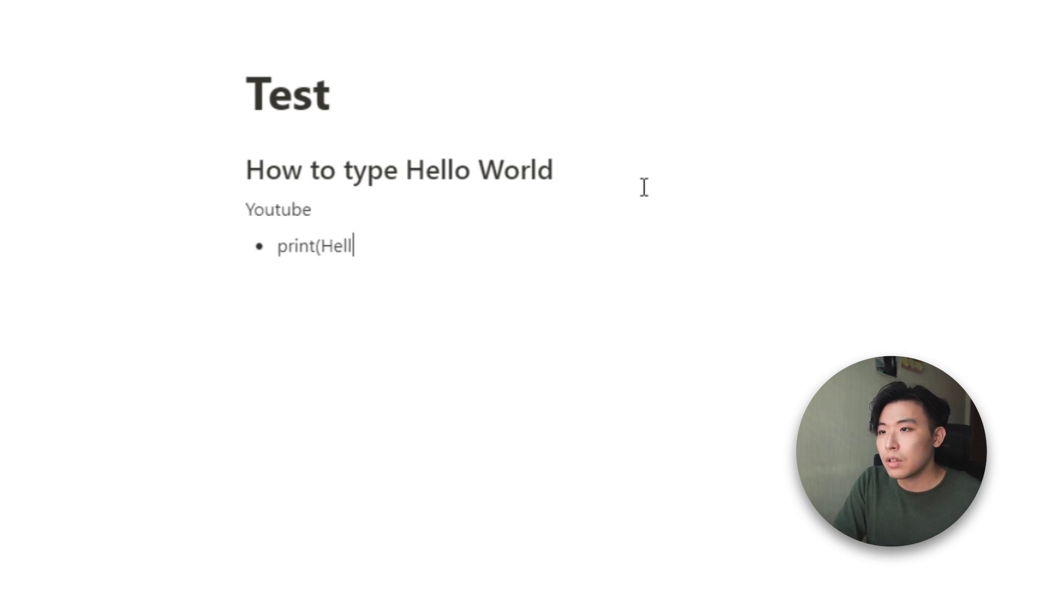
{"action": "type", "text": "ow  World)"}
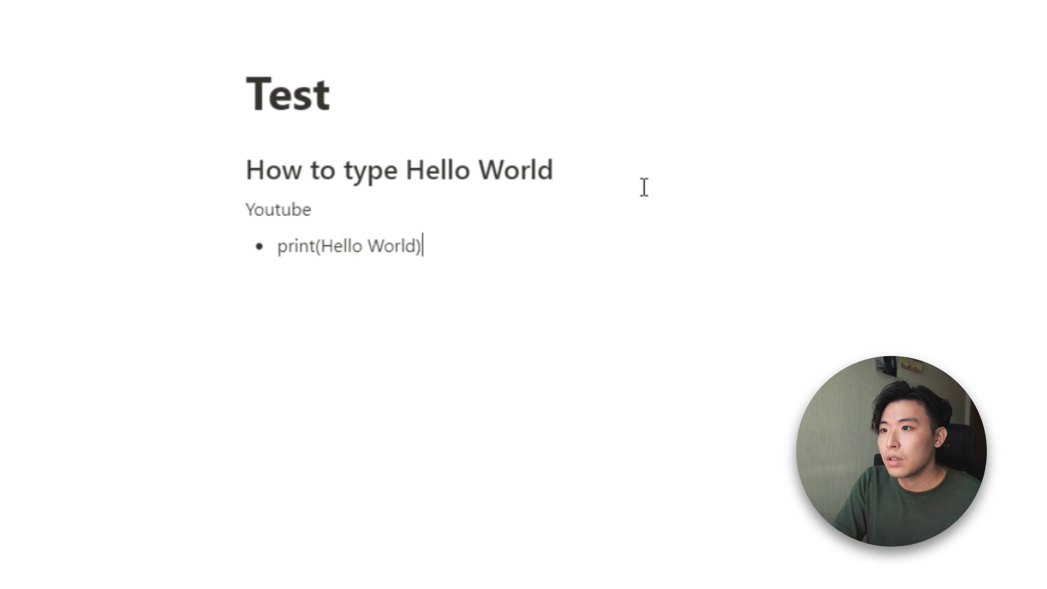
{"action": "type", "text": ";"}
{"action": "key", "text": "Return"}
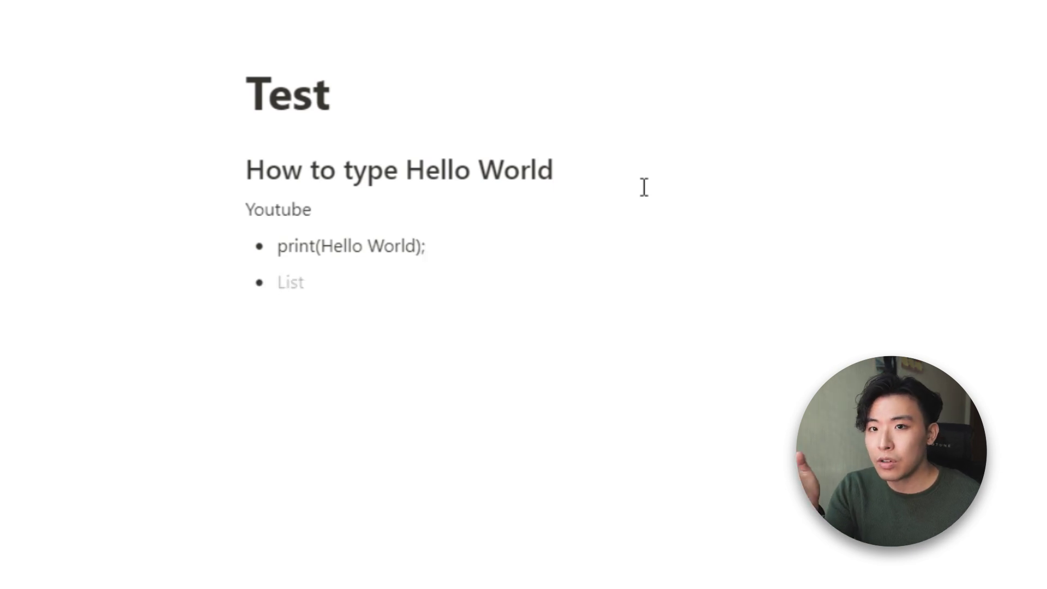
{"action": "key", "text": "Tab"}
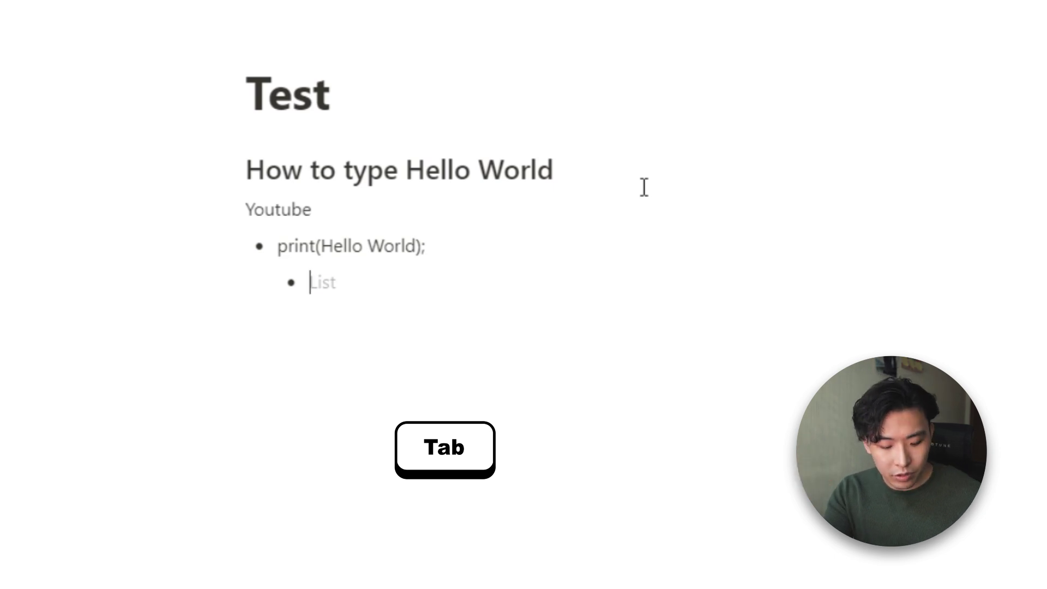
{"action": "key", "text": "shift+Tab"}
- Start a numbered list with '1. Youtube' and a nested second item
{"action": "key", "text": "Return"}
{"action": "type", "text": "1. "}
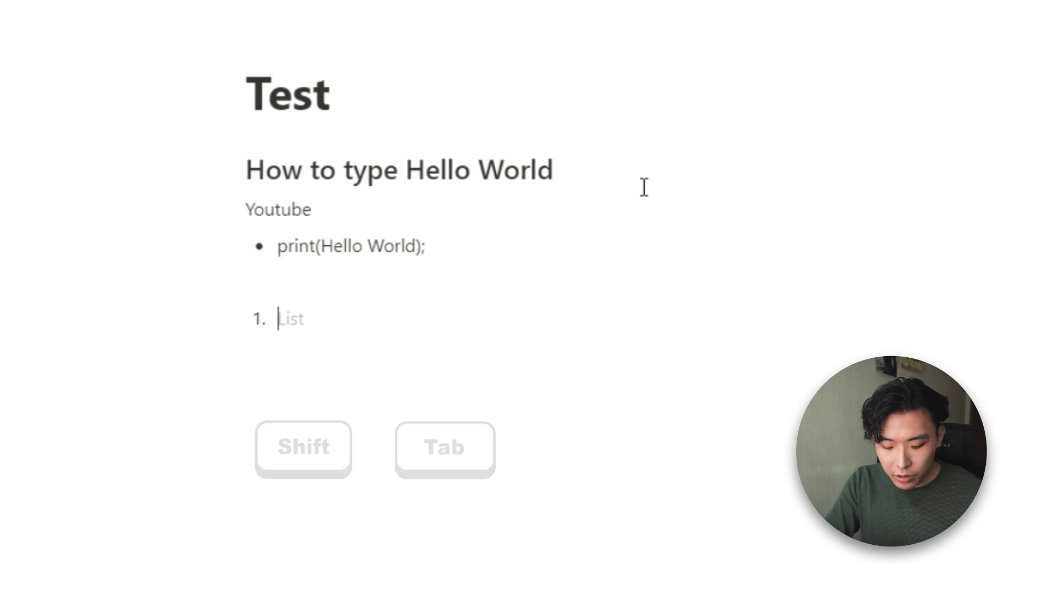
{"action": "type", "text": "Youtube"}
{"action": "key", "text": "Return"}
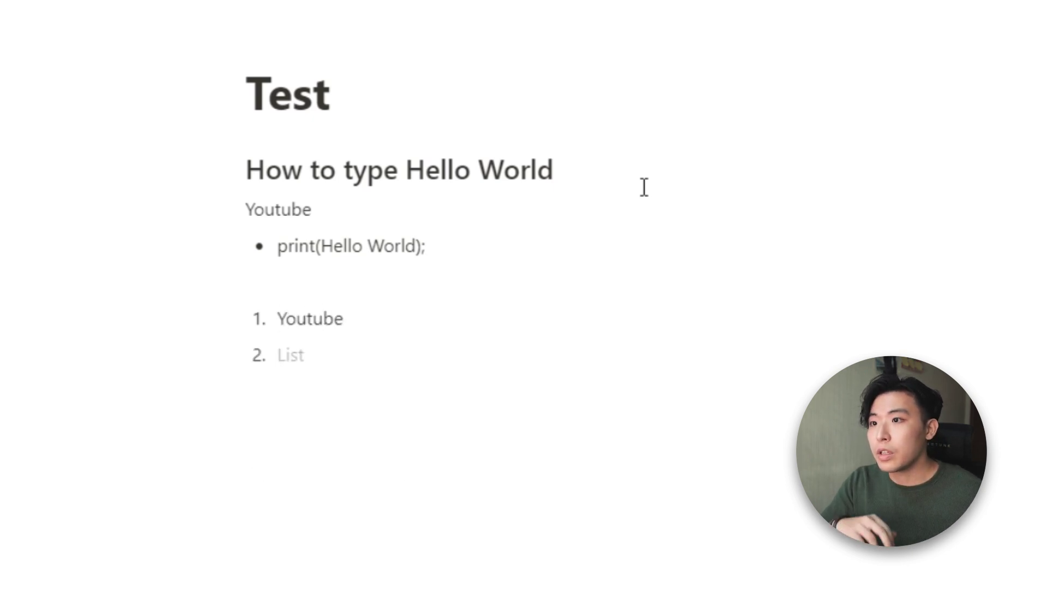
{"action": "key", "text": "Tab"}
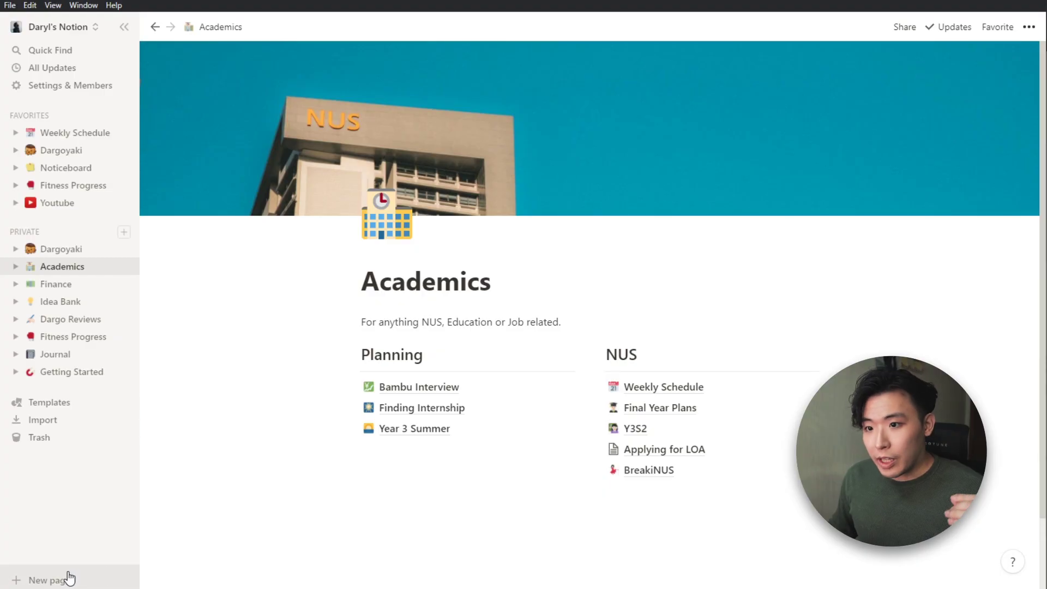
- Create an empty page titled NUS and open it as a full page
{"action": "left_click", "coordinate": [69, 579]}
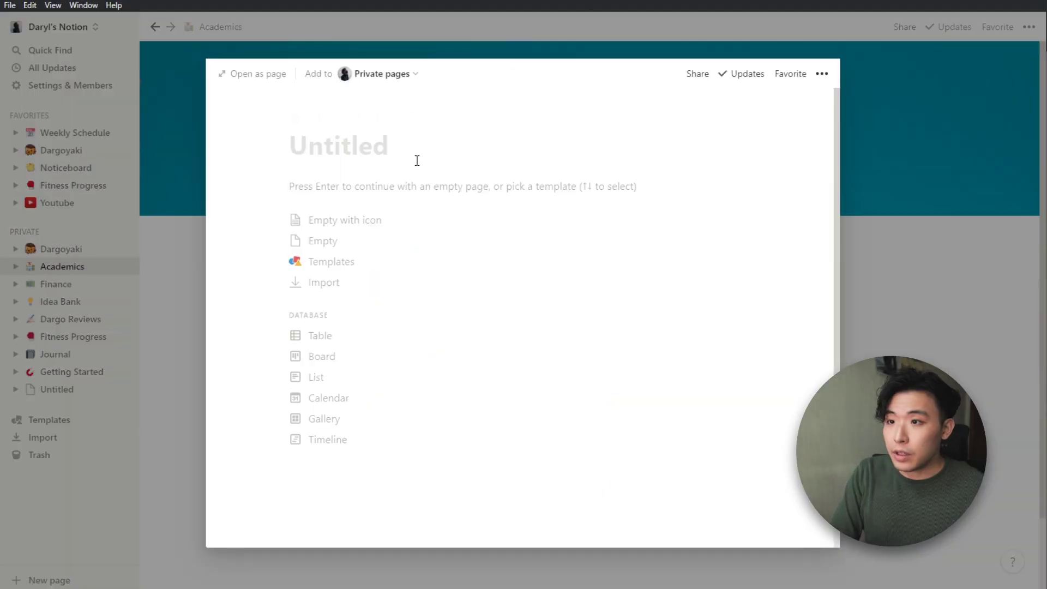
{"action": "type", "text": "NUS"}
{"action": "left_click", "coordinate": [621, 239]}
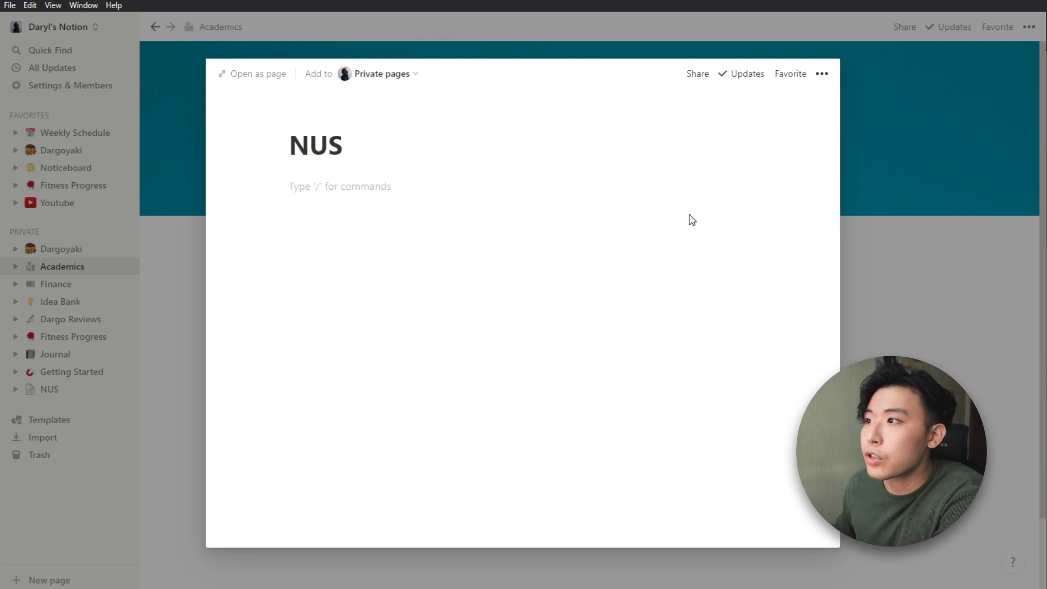
{"action": "left_click", "coordinate": [56, 391]}
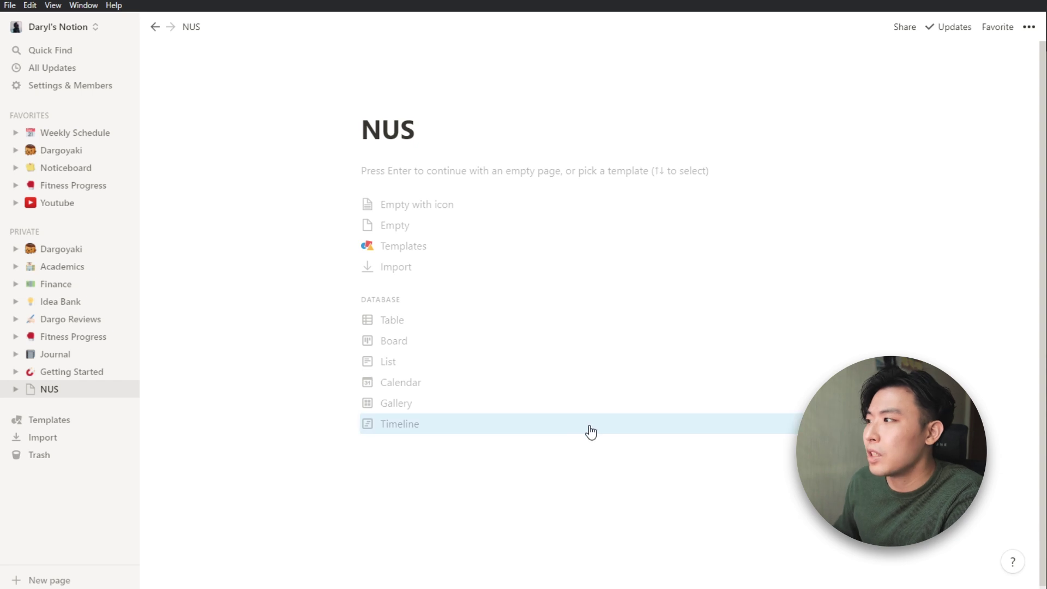
- Add a cover to the NUS page and upload the NUS crest as its icon
{"action": "mouse_move", "coordinate": [397, 102]}
{"action": "left_click", "coordinate": [454, 102]}
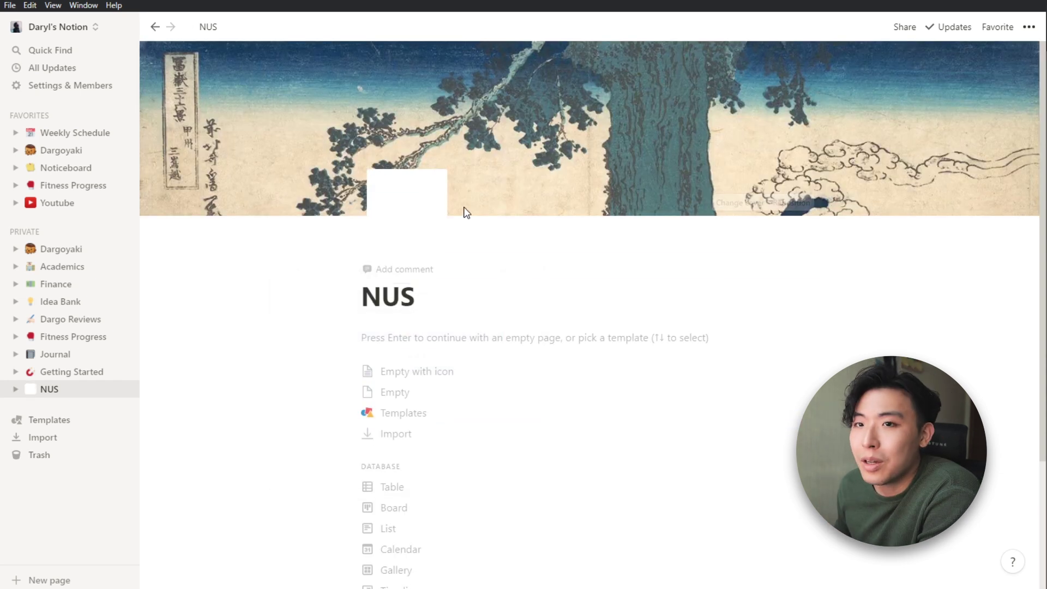
{"action": "left_click", "coordinate": [397, 228]}
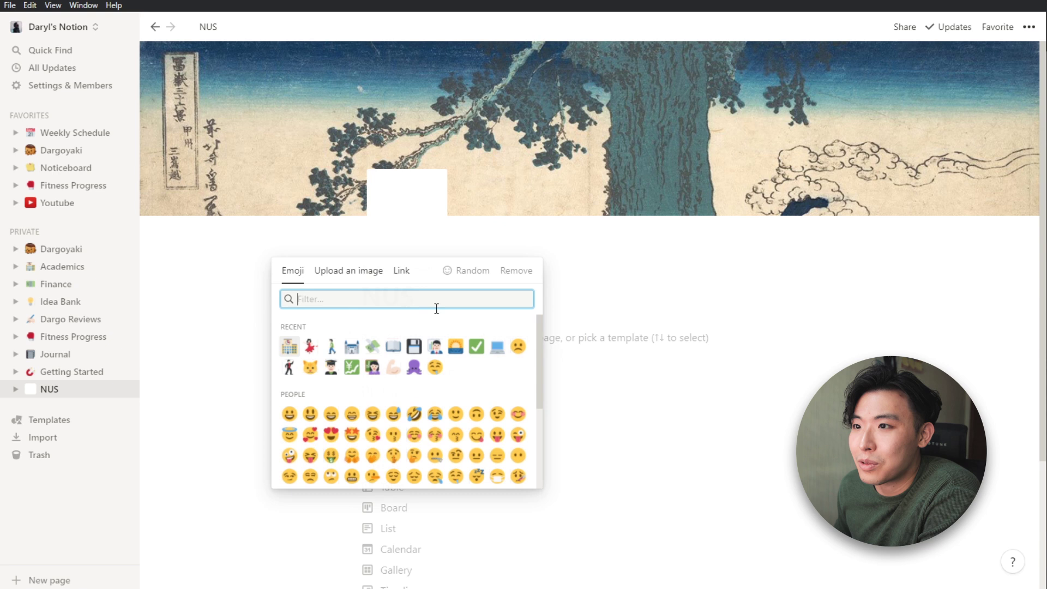
{"action": "left_click", "coordinate": [362, 282]}
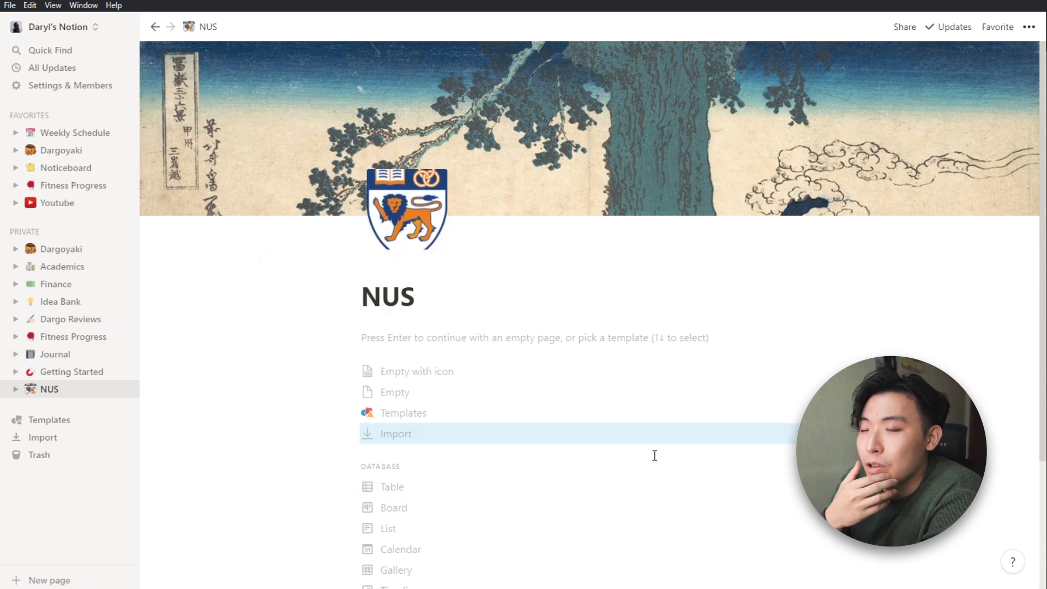
- Replace the cover with the Unsplash cat photo from a 'nus' search, framed on the cat's head
{"action": "left_click", "coordinate": [747, 203]}
{"action": "left_click", "coordinate": [709, 227]}
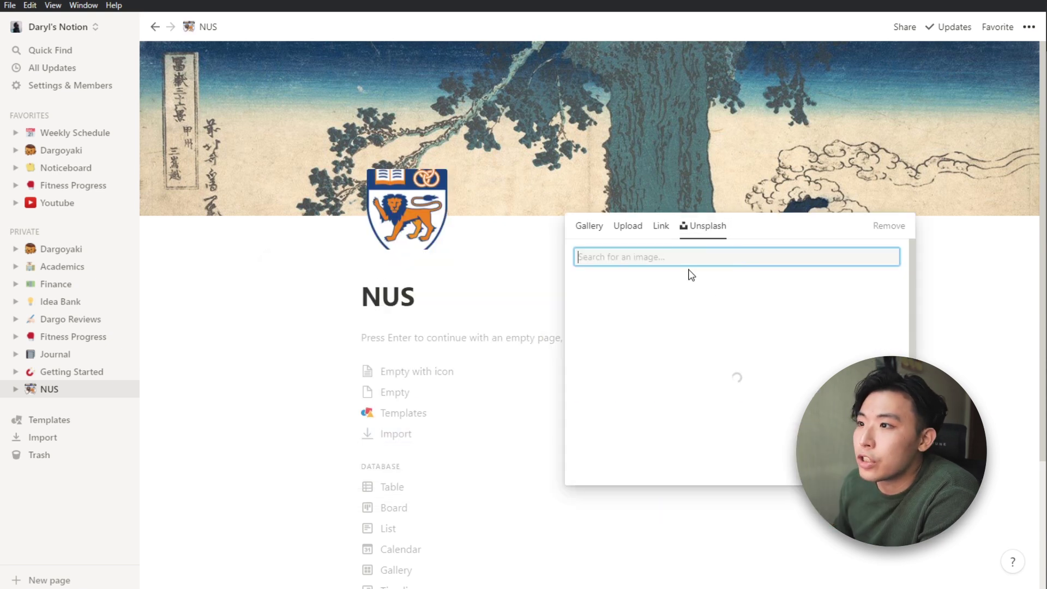
{"action": "type", "text": "nus"}
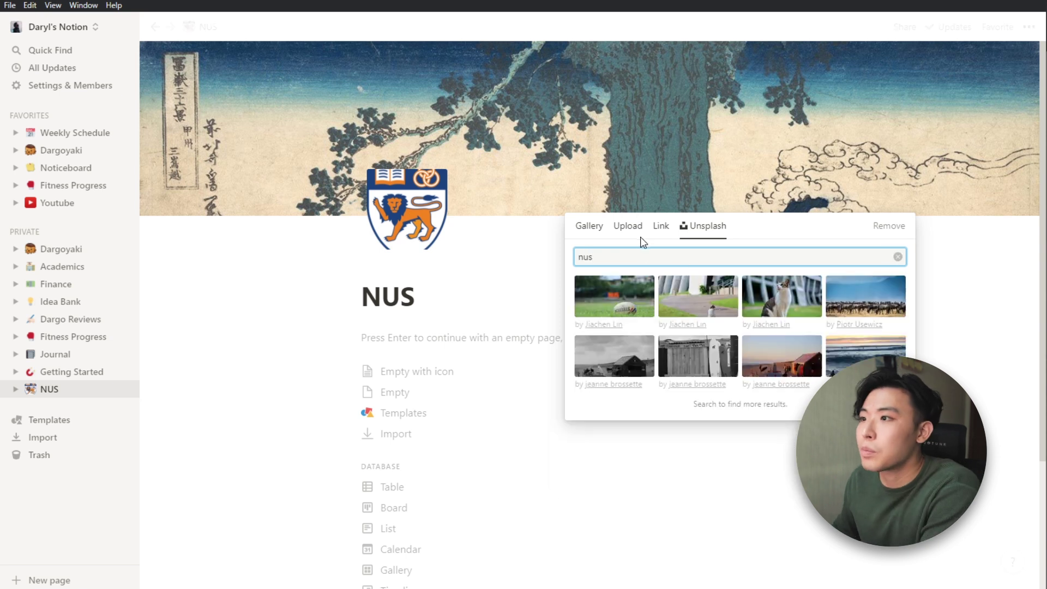
{"action": "left_click", "coordinate": [805, 304]}
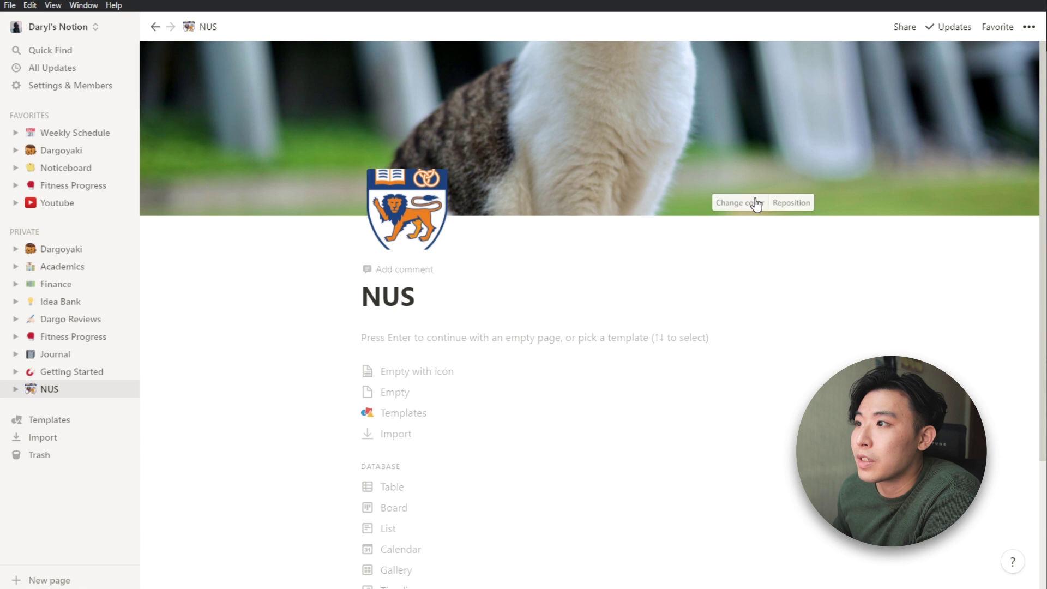
{"action": "left_click", "coordinate": [788, 203]}
{"action": "left_click_drag", "start_coordinate": [662, 77], "coordinate": [704, 154]}
{"action": "left_click", "coordinate": [496, 334]}
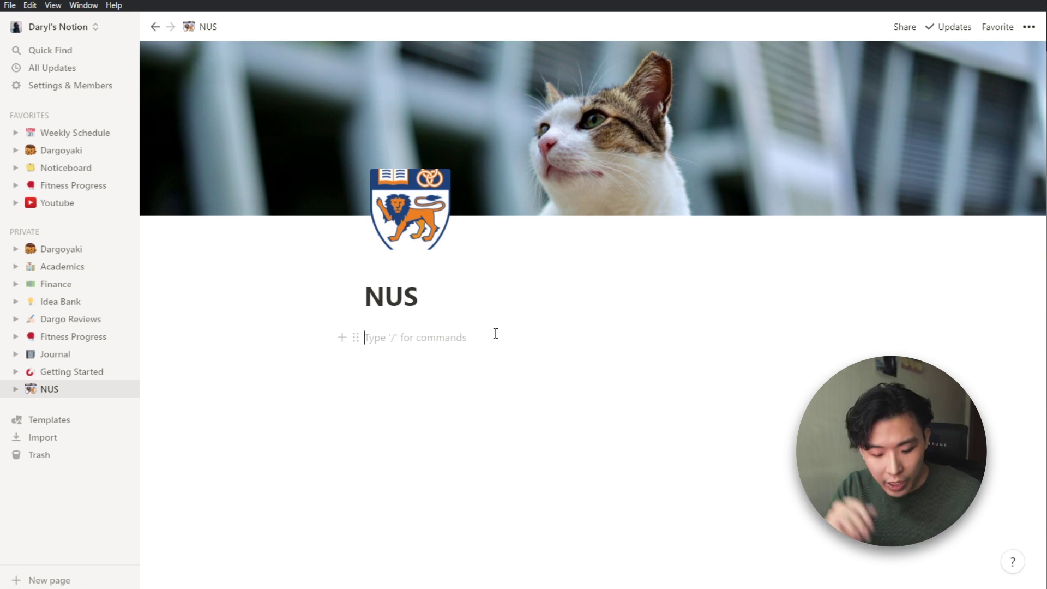
- Type a Y4S1 heading and insert a divider below it
{"action": "type", "text": "Y"}
{"action": "type", "text": "4"}
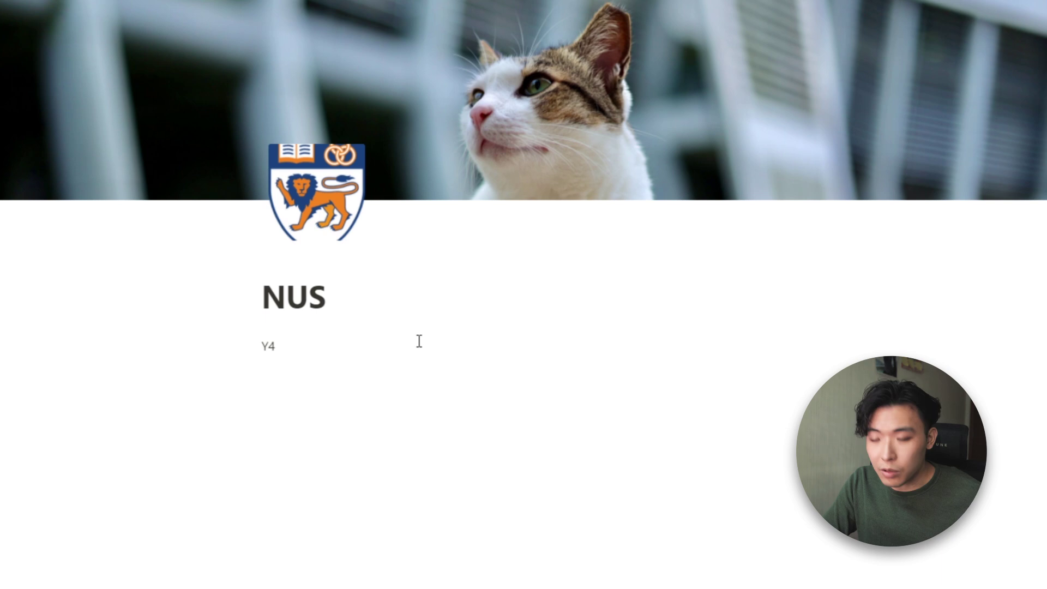
{"action": "type", "text": "S1"}
{"action": "key", "text": "ctrl+slash"}
{"action": "mouse_move", "coordinate": [164, 299]}
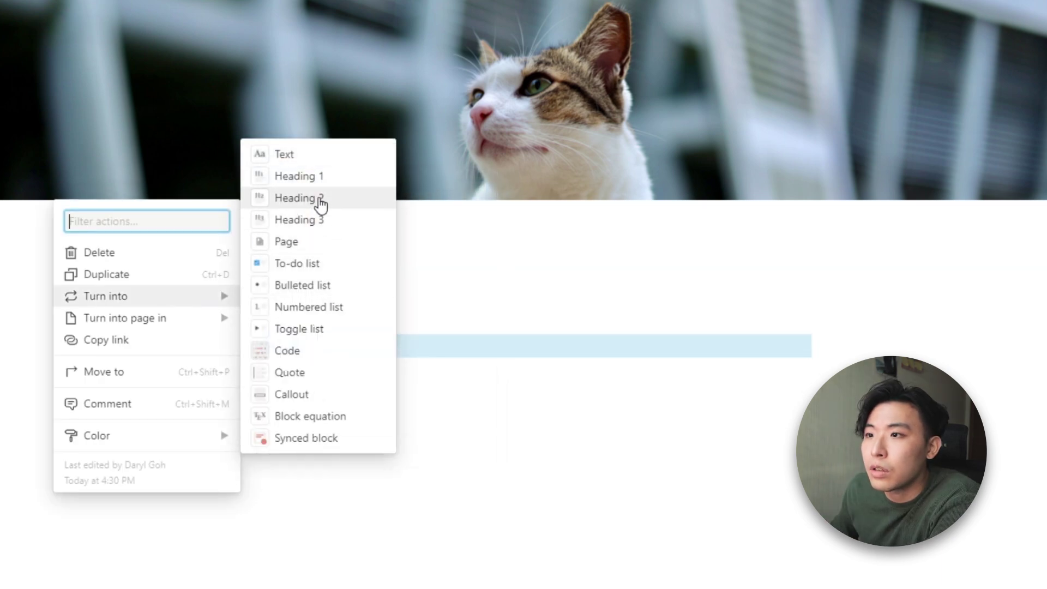
{"action": "key", "text": "Escape"}
{"action": "key", "text": "Escape"}
{"action": "left_click", "coordinate": [234, 347]}
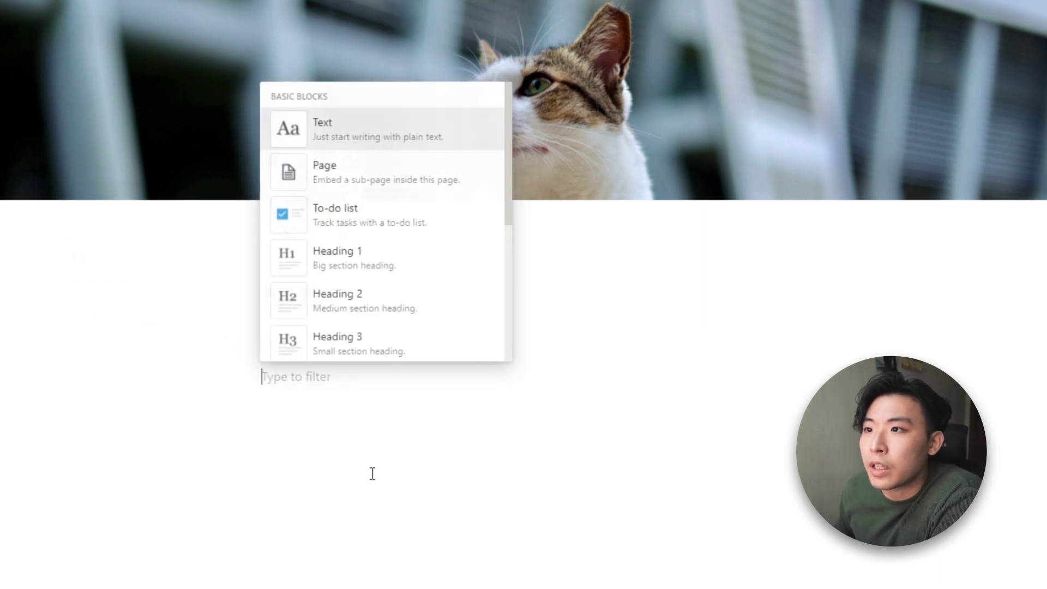
{"action": "scroll", "coordinate": [426, 189], "scroll_direction": "down", "scroll_amount": 3}
{"action": "left_click", "coordinate": [349, 327]}
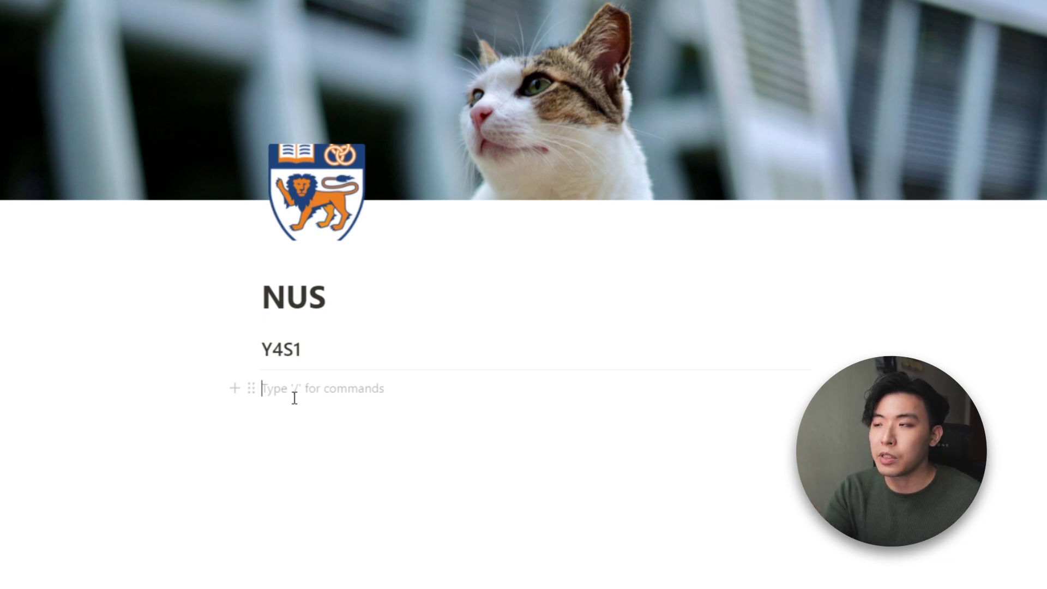
- Type the NM3230 line and turn it into a sub-page
{"action": "type", "text": "NM3230 Digital Storytelling"}
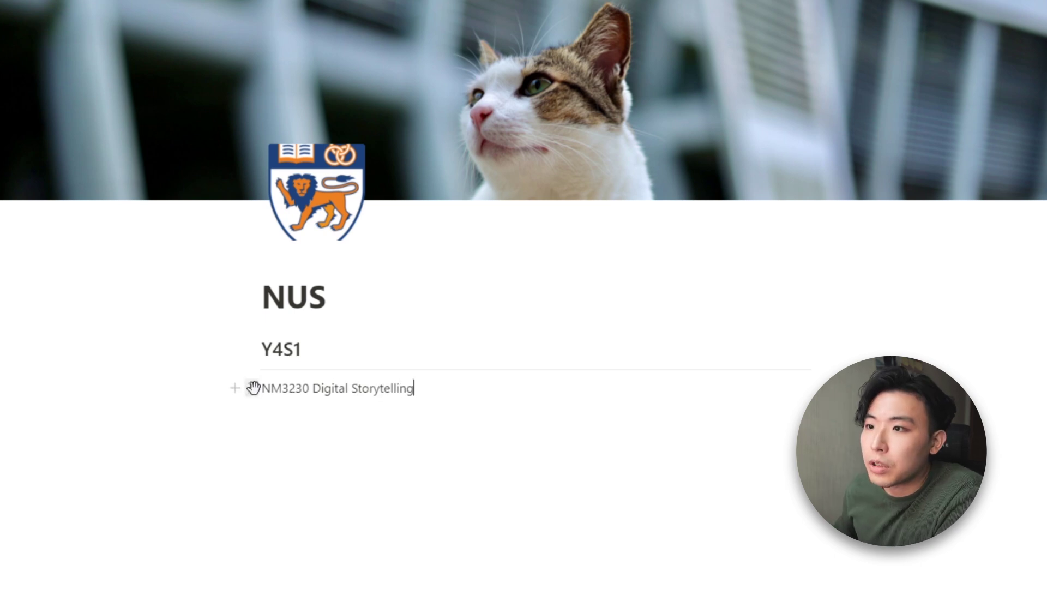
{"action": "left_click", "coordinate": [254, 388]}
{"action": "mouse_move", "coordinate": [215, 345]}
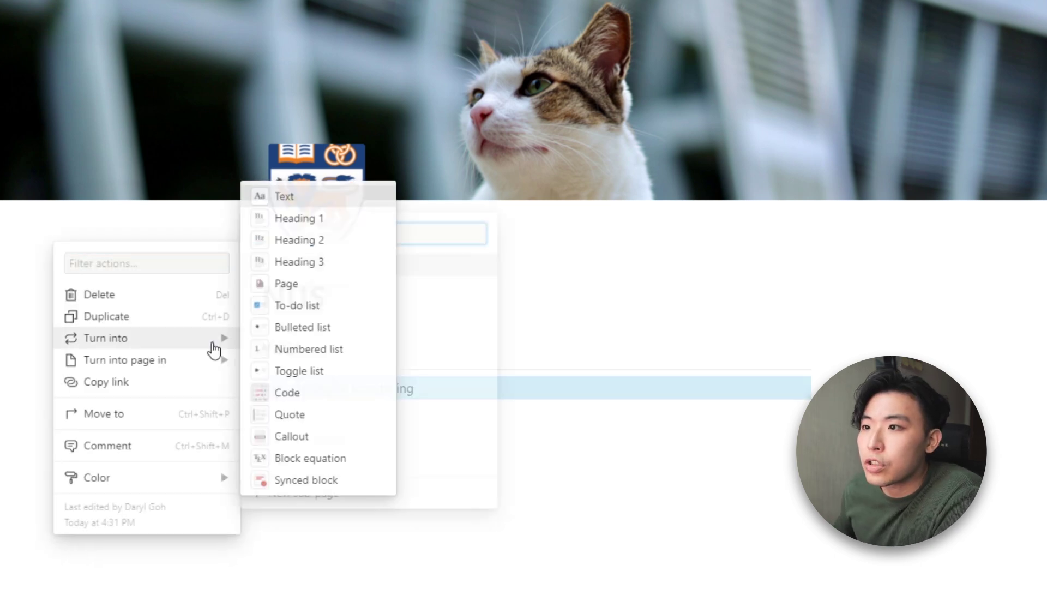
{"action": "left_click", "coordinate": [293, 280]}
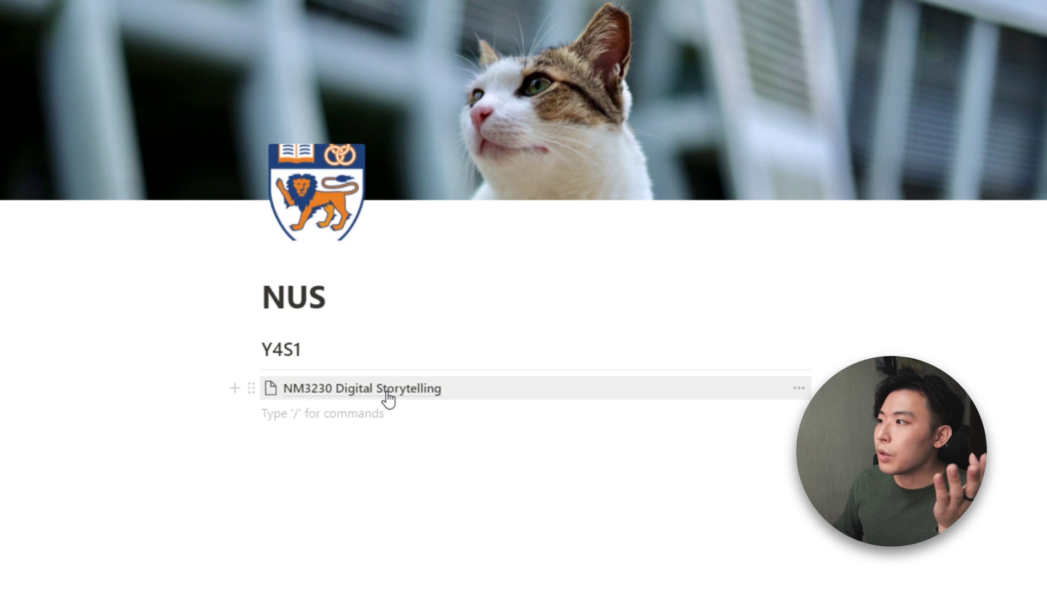
{"action": "left_click", "coordinate": [388, 398]}
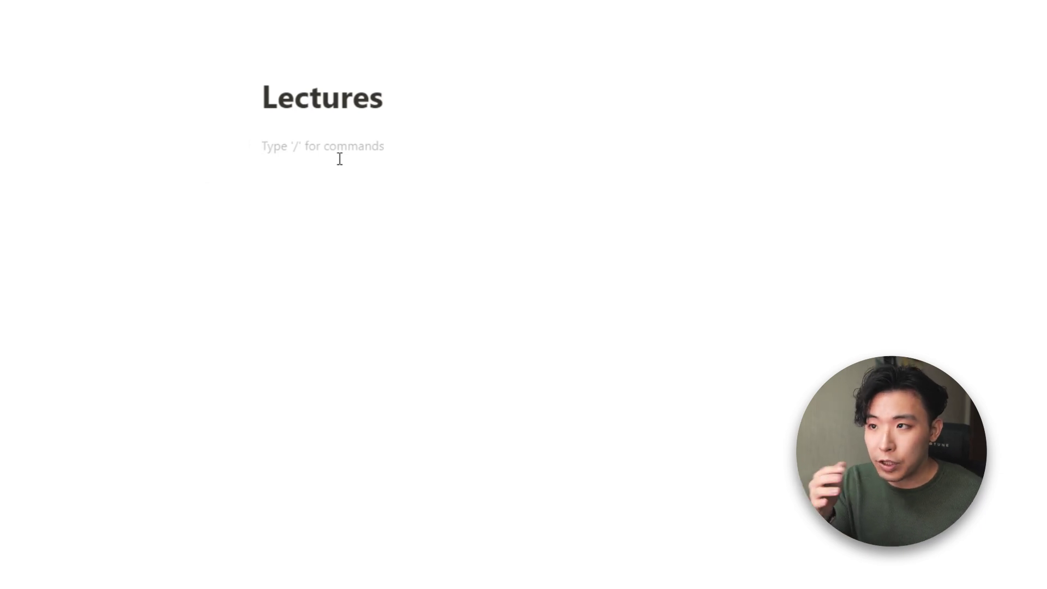
{"action": "type", "text": "Wee"}
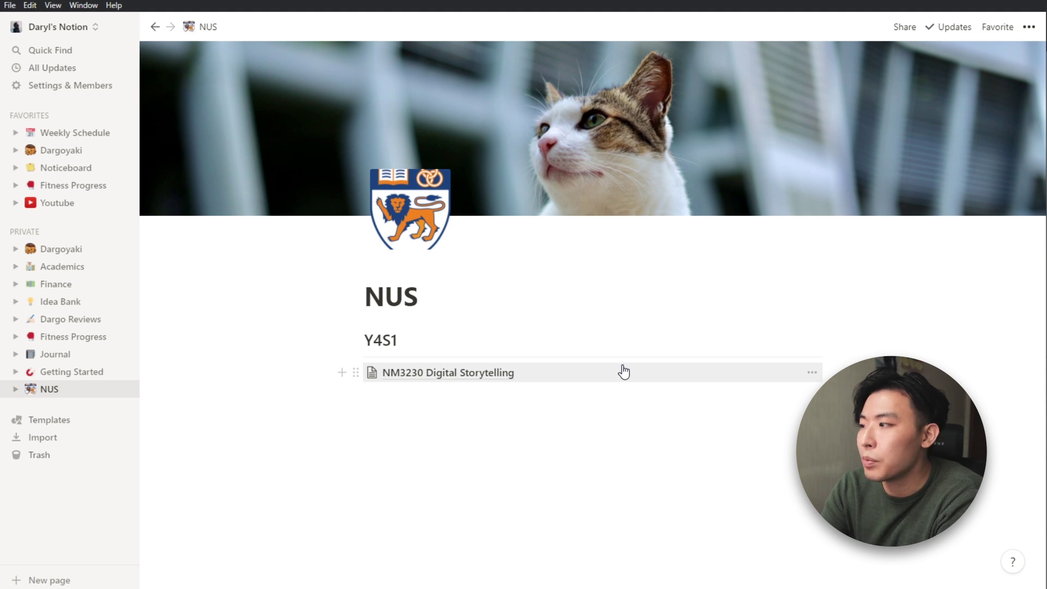
- Create an empty page titled Youtube and give it an icon
{"action": "left_click", "coordinate": [51, 577]}
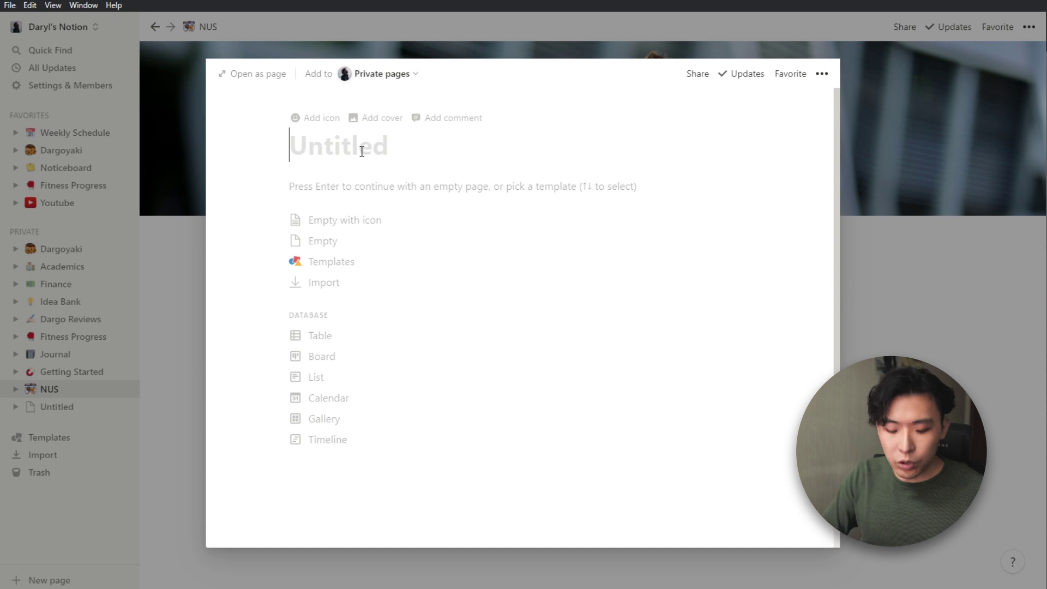
{"action": "type", "text": "Youtube"}
{"action": "key", "text": "Return"}
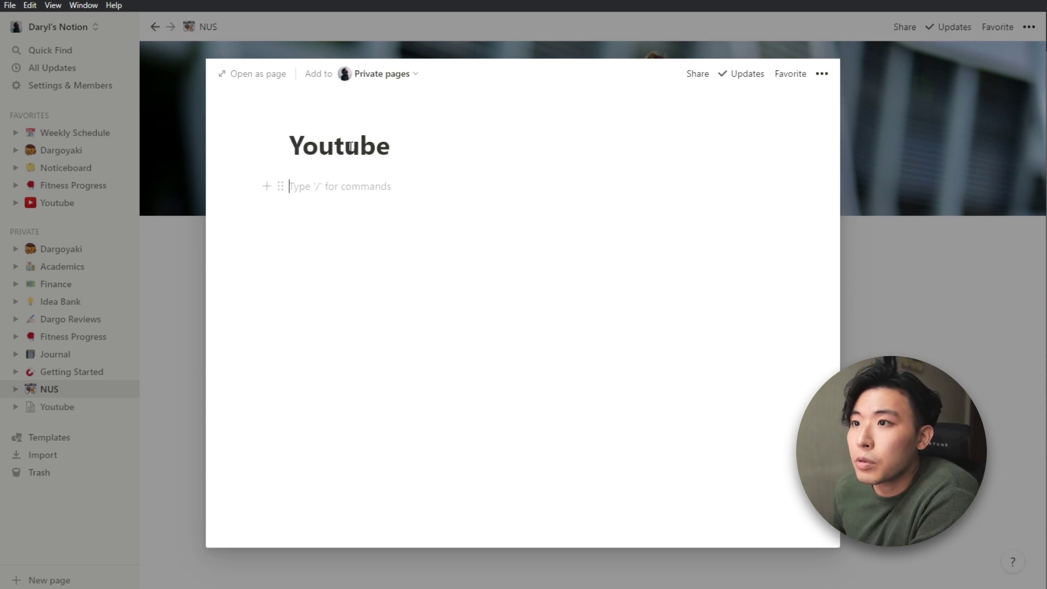
{"action": "left_click", "coordinate": [316, 118]}
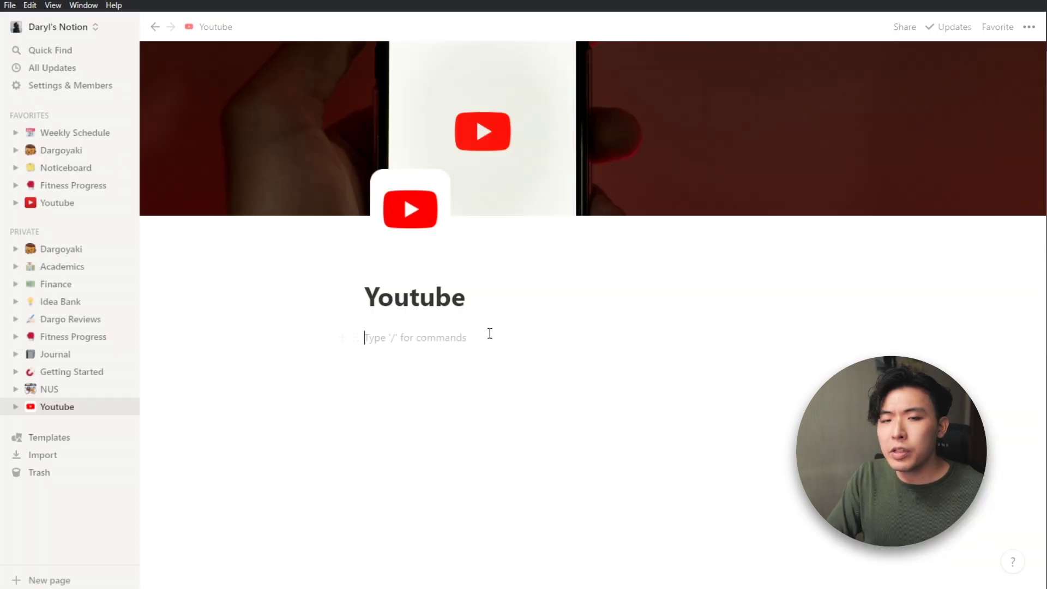
- Add Comedy and Vlogs lines and turn both into Heading 2
{"action": "type", "text": "Comedy"}
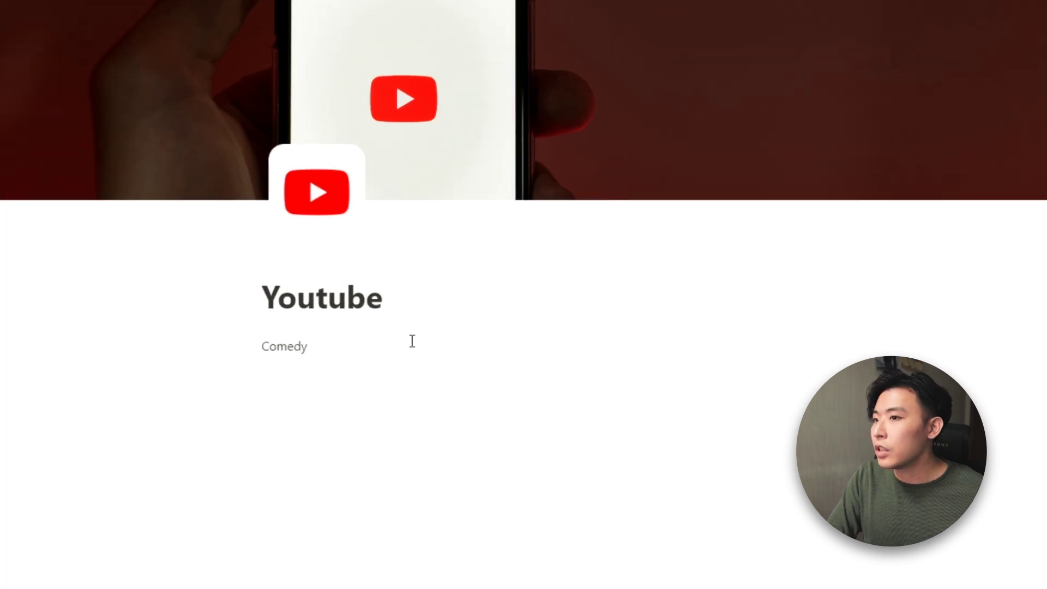
{"action": "key", "text": "Return"}
{"action": "type", "text": "Vlogs"}
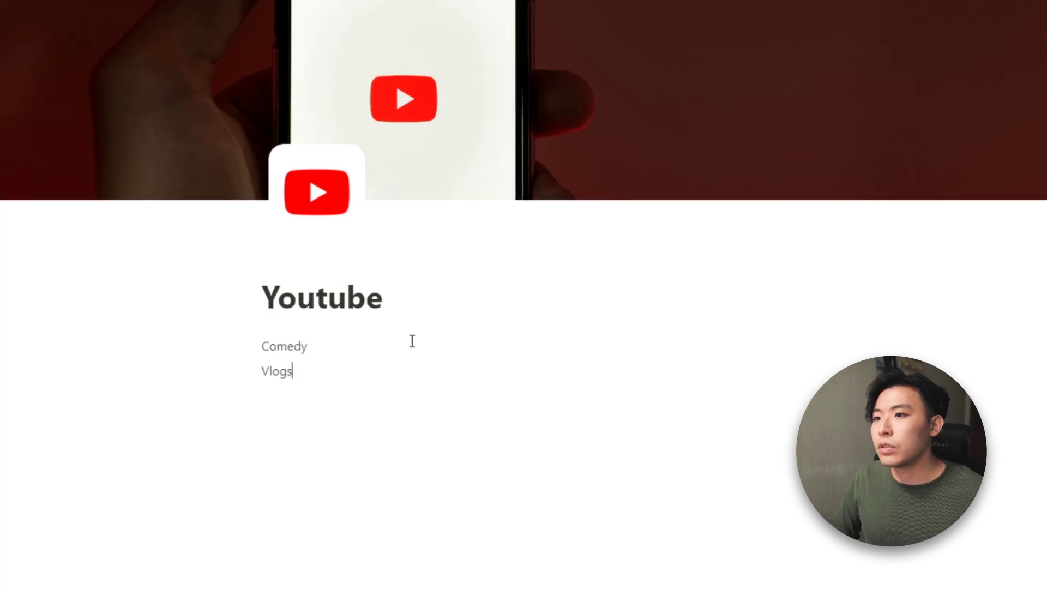
{"action": "left_click", "coordinate": [252, 347]}
{"action": "mouse_move", "coordinate": [173, 323]}
{"action": "left_click_drag", "start_coordinate": [412, 342], "coordinate": [816, 362]}
{"action": "left_click", "coordinate": [307, 222]}
- Add a divider under Comedy and a line 'Finding the WORST places to study in NUS'
{"action": "left_click", "coordinate": [235, 349]}
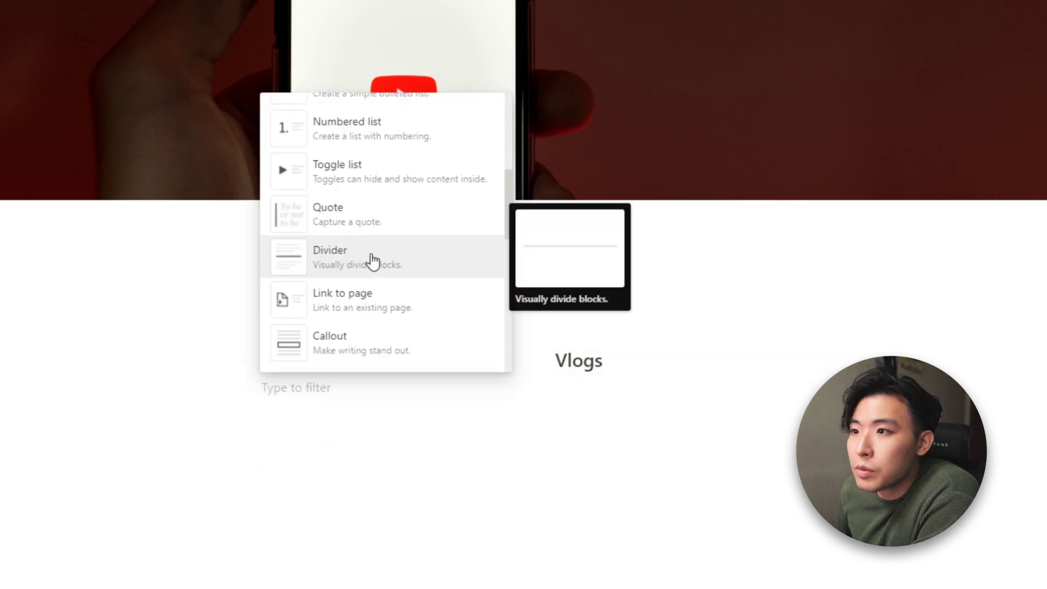
{"action": "left_click", "coordinate": [373, 261]}
{"action": "left_click", "coordinate": [528, 360]}
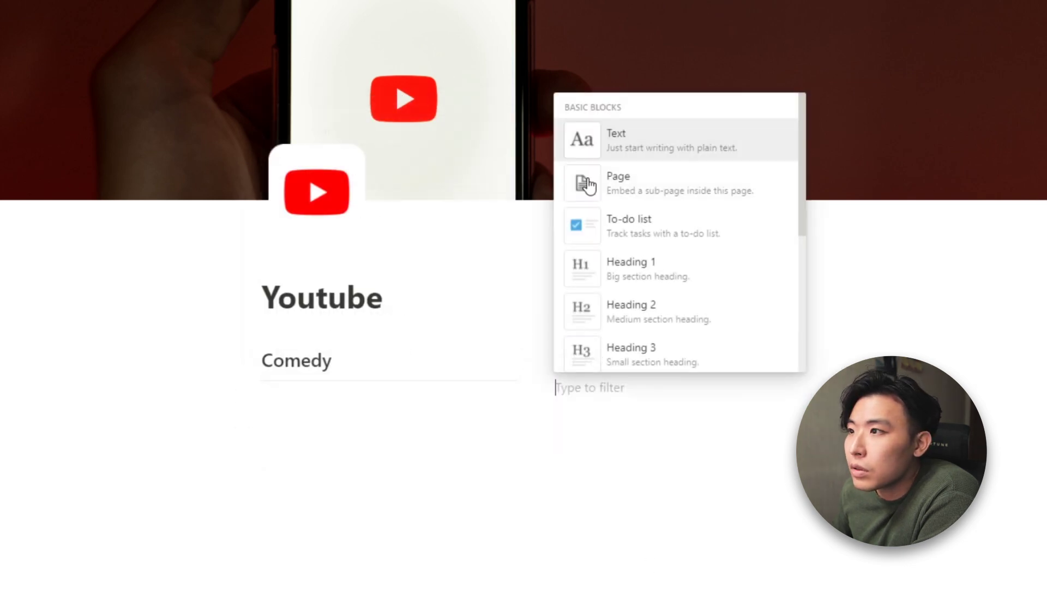
{"action": "left_click", "coordinate": [545, 498]}
{"action": "type", "text": "Finding the WORST places to study in NUS"}
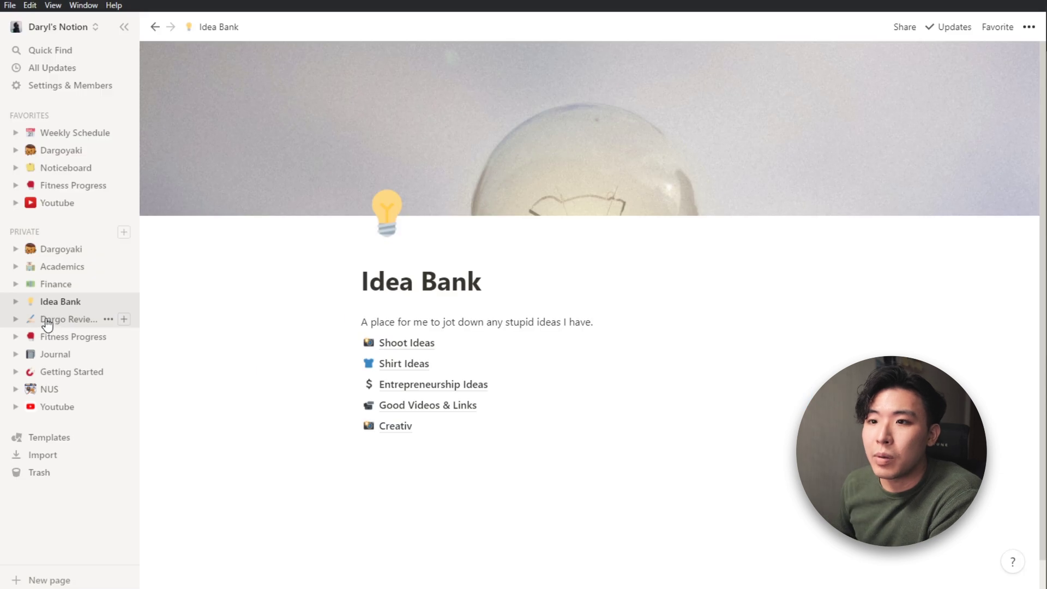
- Open Dargo Reviews and switch the page to small text and full width
{"action": "left_click", "coordinate": [47, 324]}
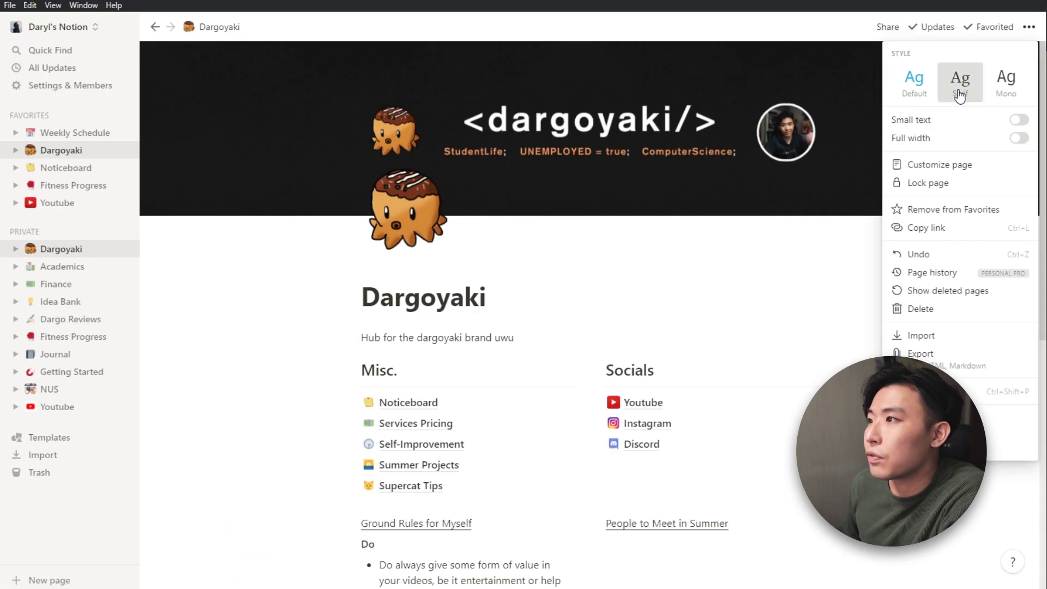
{"action": "left_click", "coordinate": [1016, 121]}
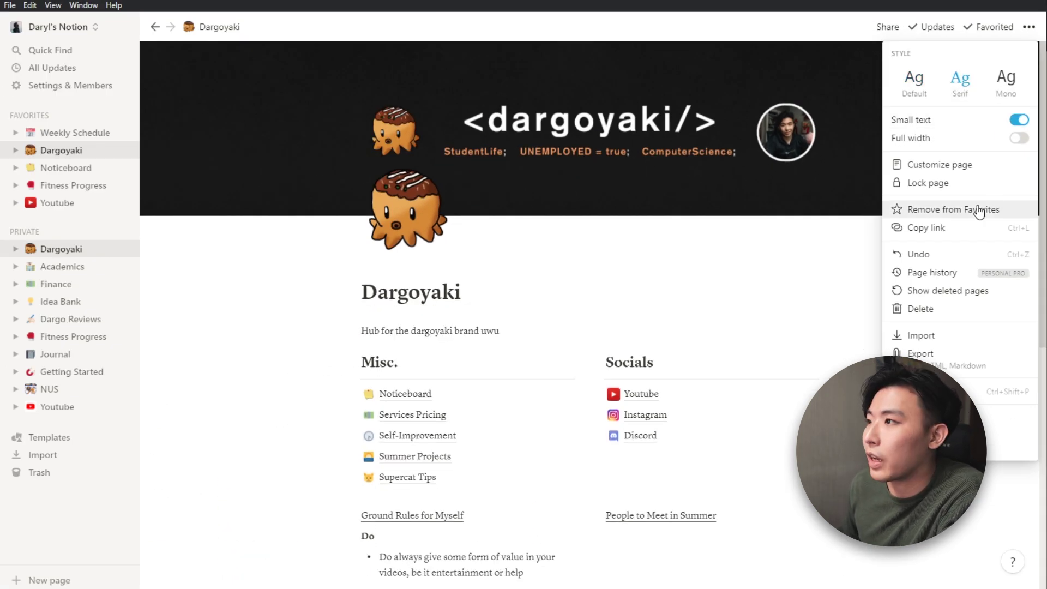
{"action": "left_click", "coordinate": [1020, 139]}
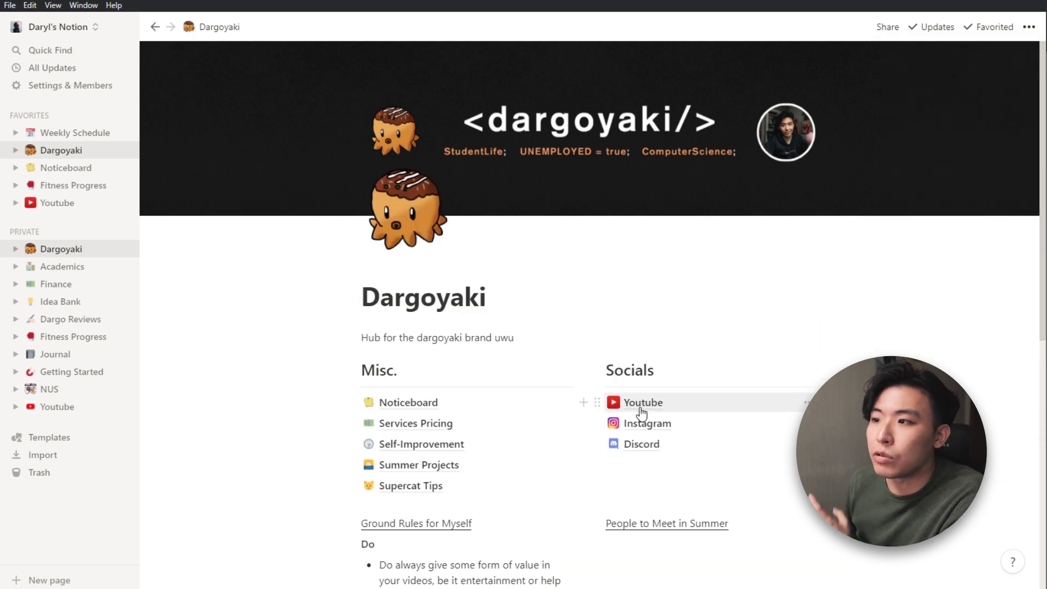
- Browse the linked Youtube page, then return to the Dargoyaki page
{"action": "left_click", "coordinate": [640, 404]}
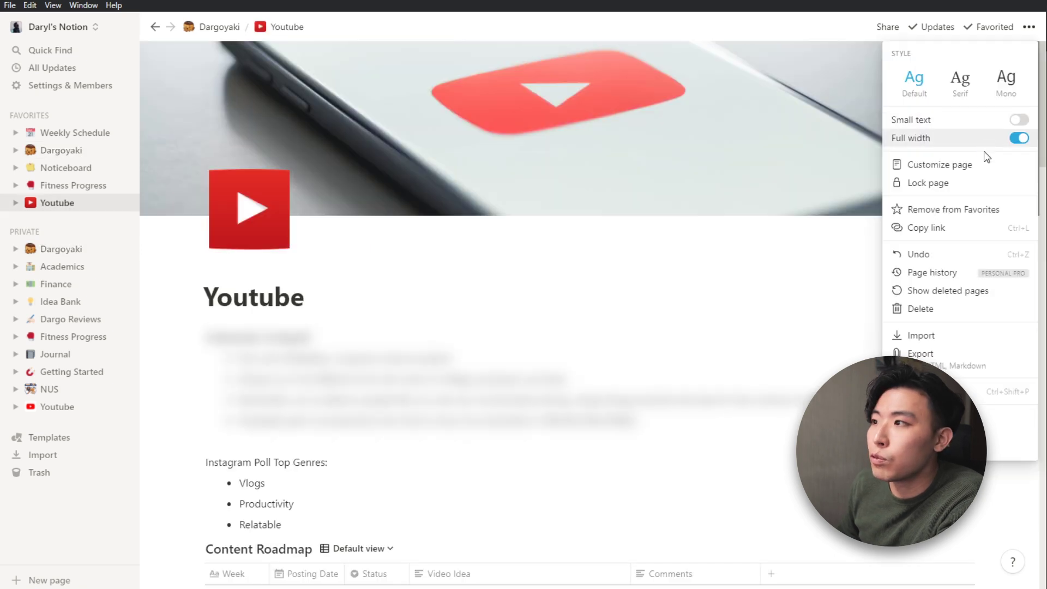
{"action": "key", "text": "Escape"}
{"action": "scroll", "coordinate": [818, 267], "scroll_direction": "down", "scroll_amount": 10}
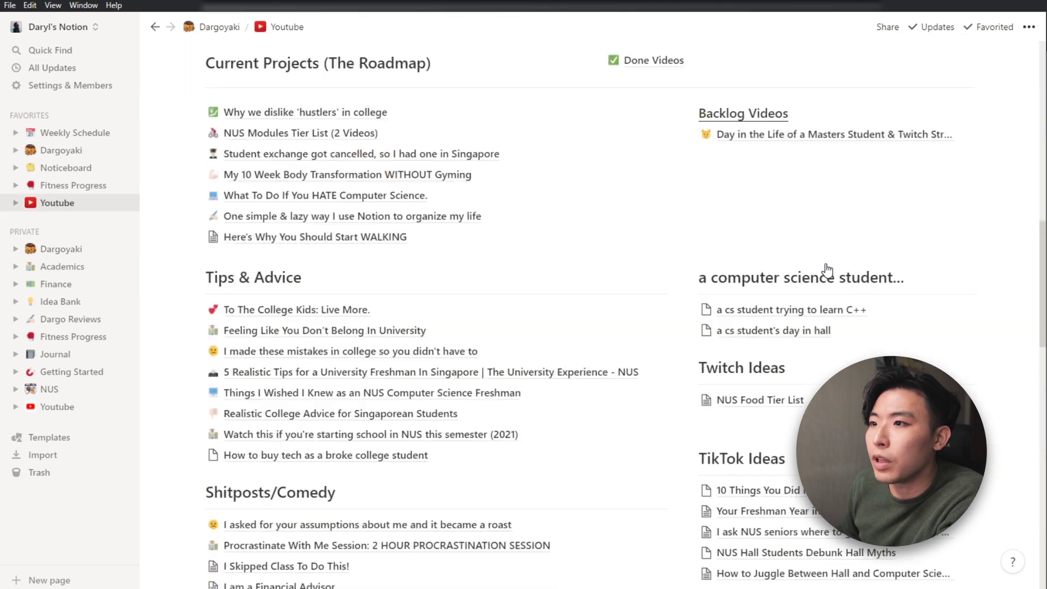
{"action": "scroll", "coordinate": [741, 208], "scroll_direction": "up", "scroll_amount": 5}
{"action": "scroll", "coordinate": [741, 208], "scroll_direction": "down", "scroll_amount": 15}
{"action": "scroll", "coordinate": [741, 209], "scroll_direction": "up", "scroll_amount": 20}
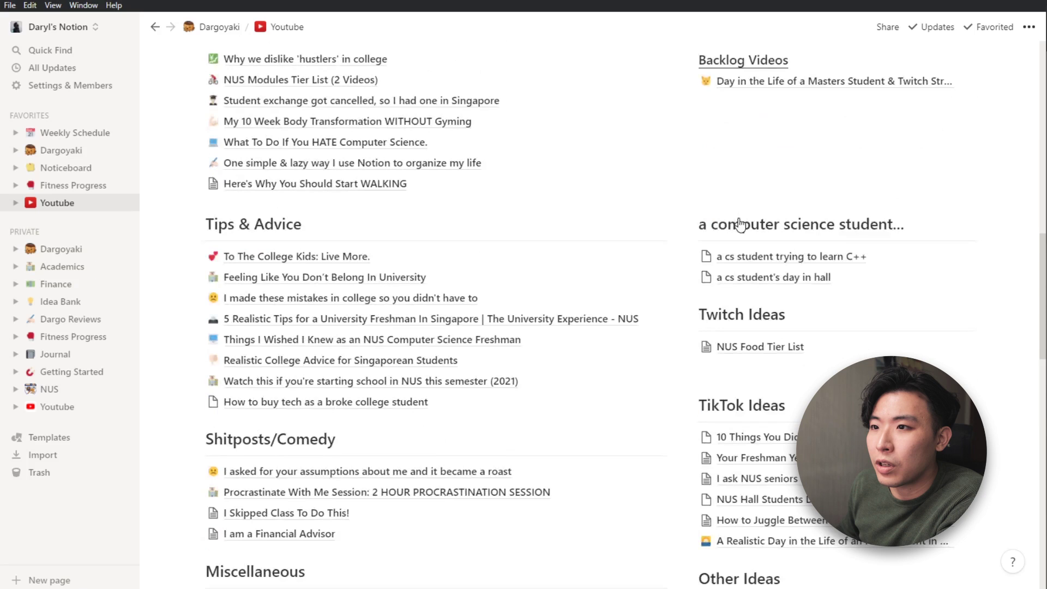
{"action": "left_click", "coordinate": [61, 249]}
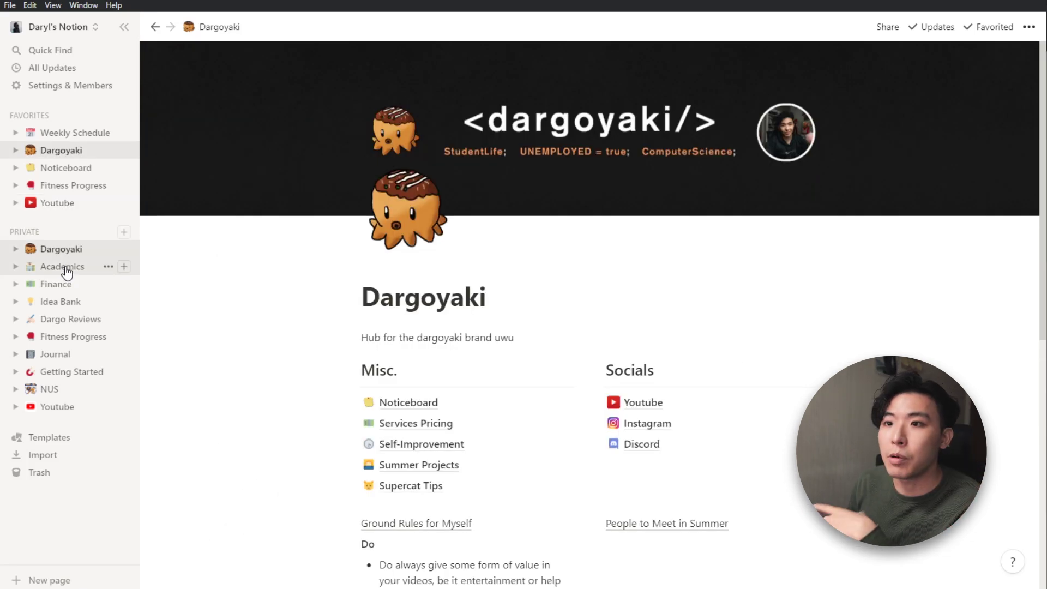
- On the Academics page, give the Oddle row the rejected status
{"action": "left_click", "coordinate": [67, 272]}
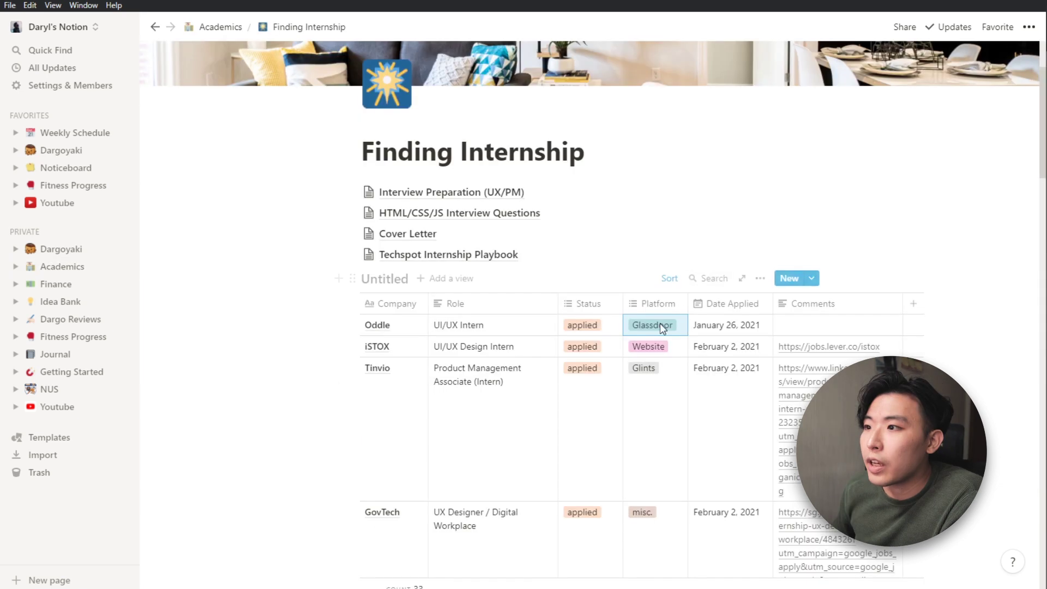
{"action": "left_click", "coordinate": [654, 325]}
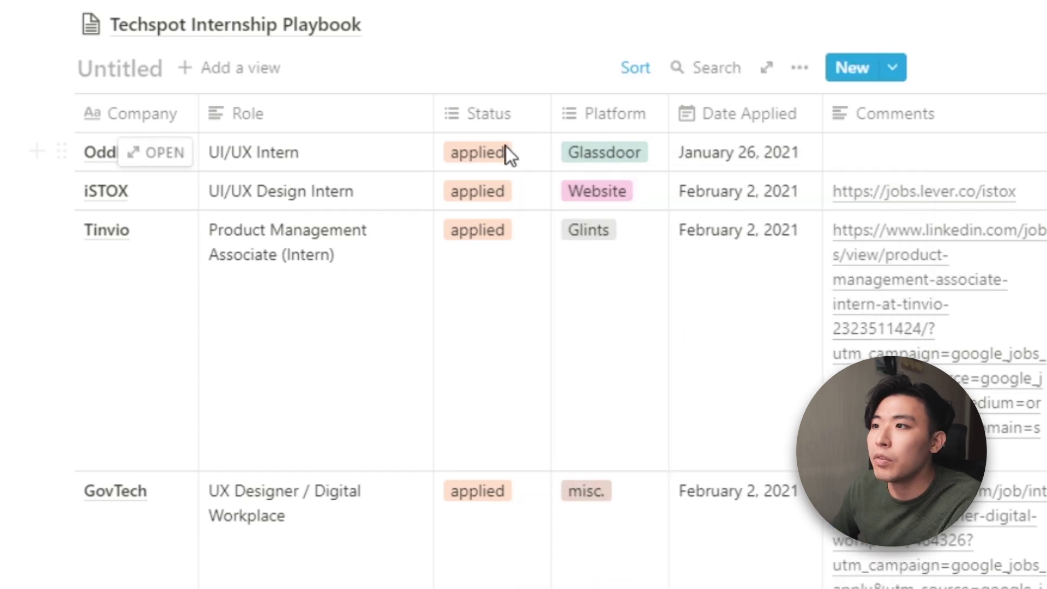
{"action": "left_click", "coordinate": [505, 150]}
{"action": "left_click", "coordinate": [515, 394]}
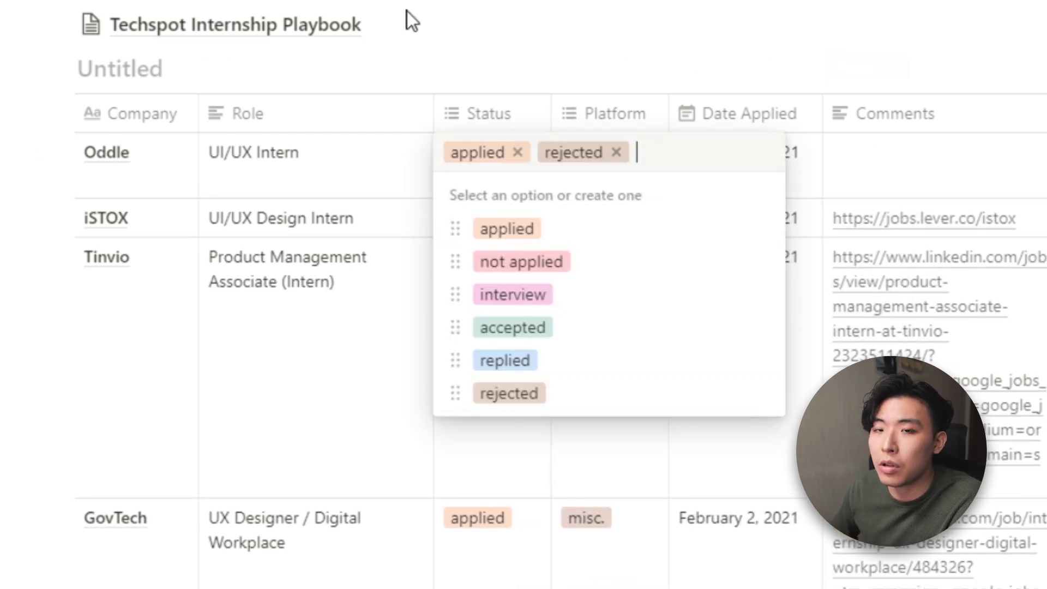
{"action": "left_click", "coordinate": [503, 42]}
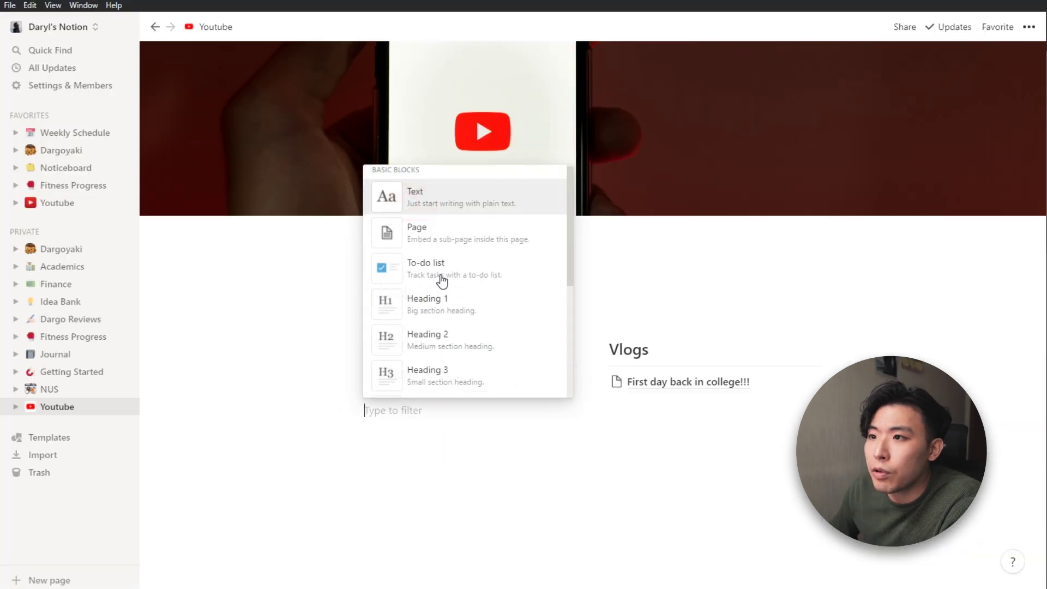
- Insert an inline Kanban board below the Comedy and Vlogs columns
{"action": "scroll", "coordinate": [447, 280], "scroll_direction": "down", "scroll_amount": 8}
{"action": "scroll", "coordinate": [447, 281], "scroll_direction": "down", "scroll_amount": 3}
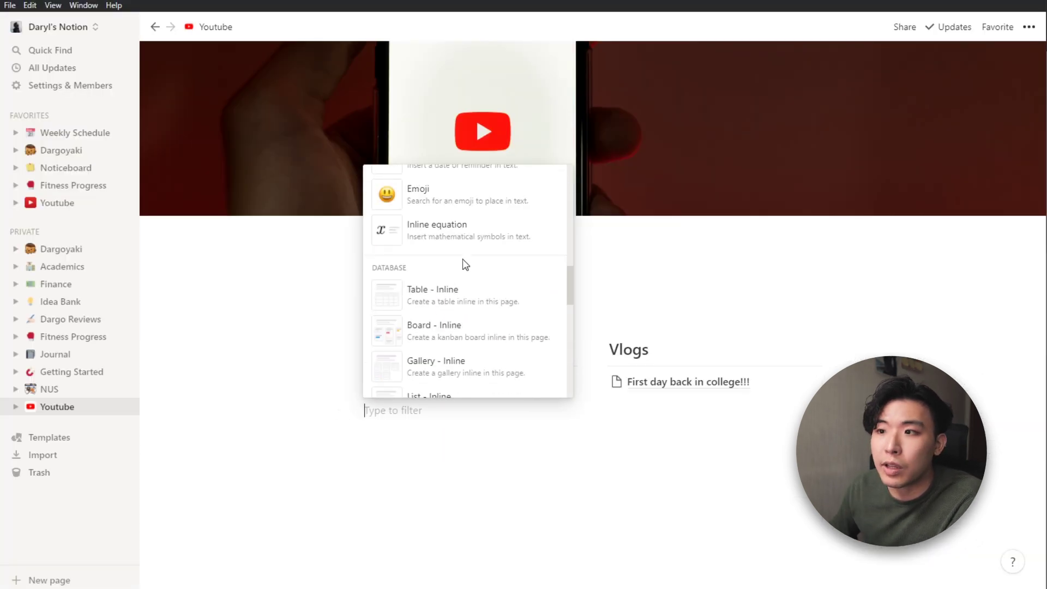
{"action": "left_click", "coordinate": [435, 340]}
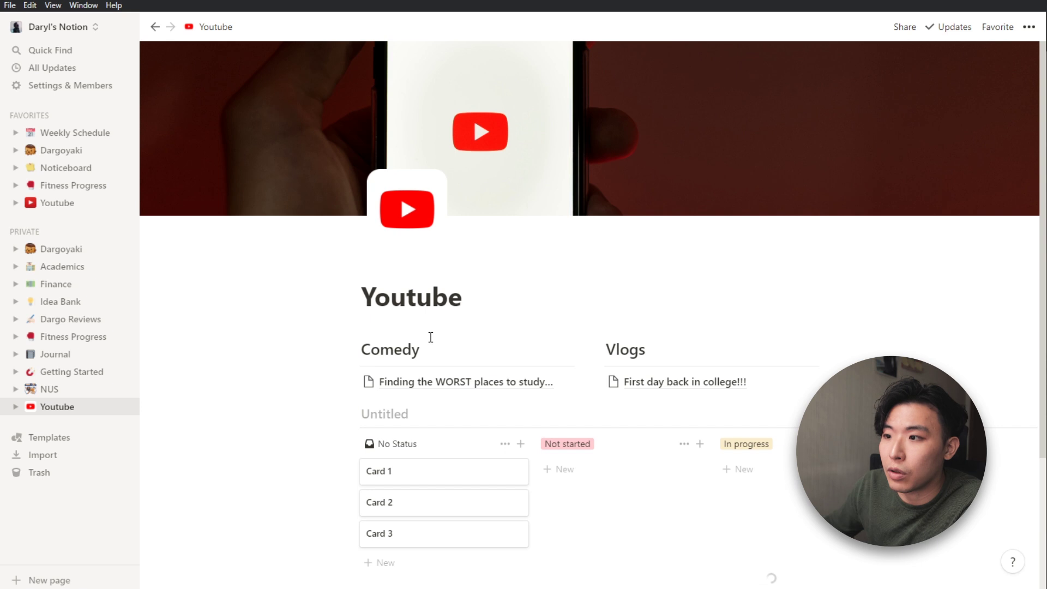